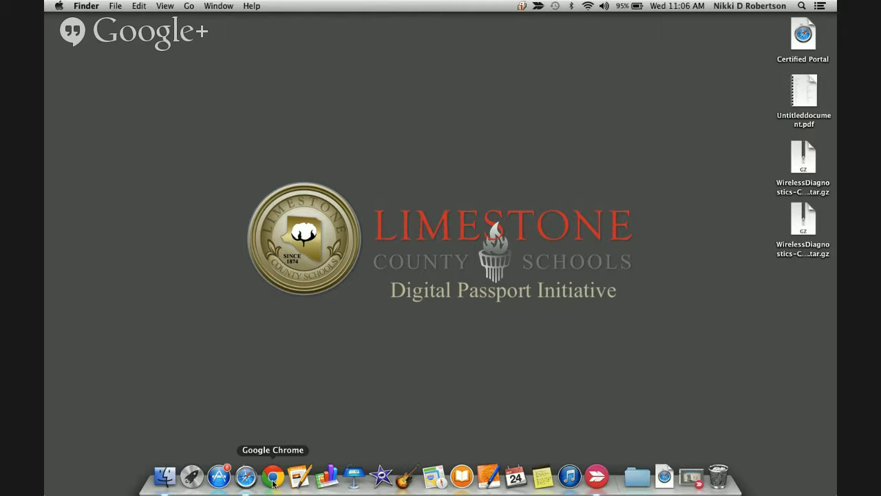
# Launch Chrome in full screen and go to Google Drive from the Google apps grid.
pyautogui.click(272, 477)
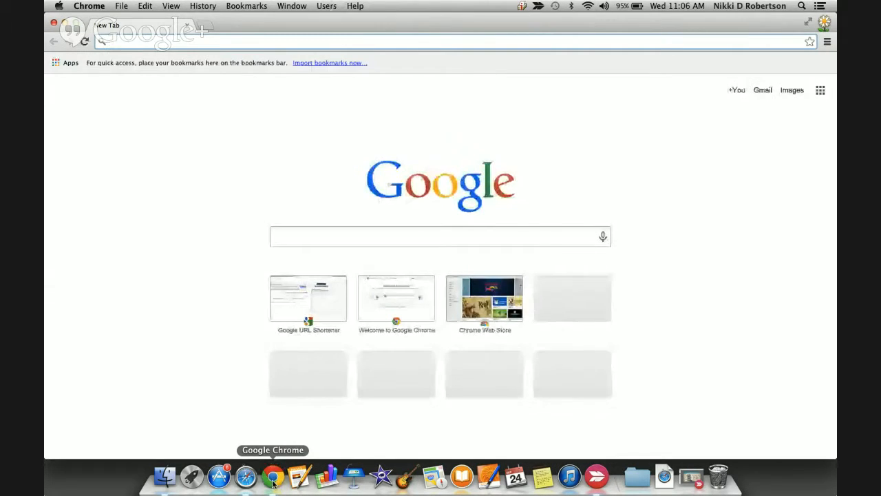
pyautogui.click(808, 23)
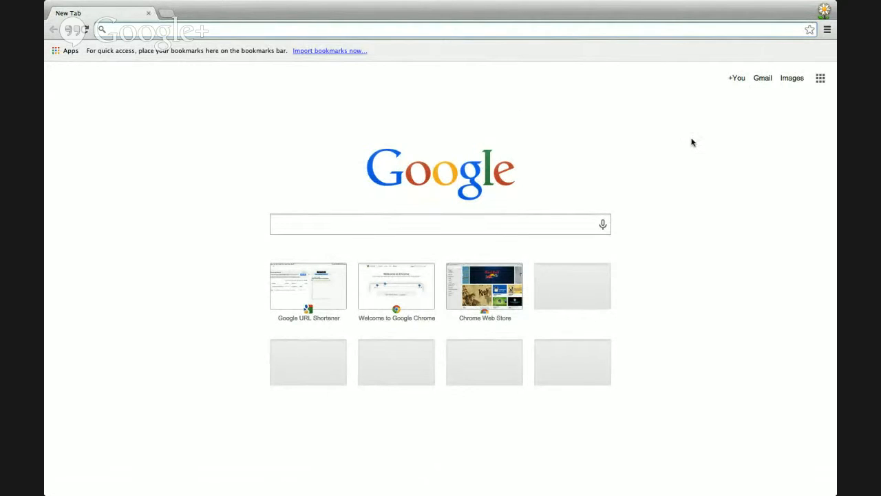
pyautogui.click(820, 80)
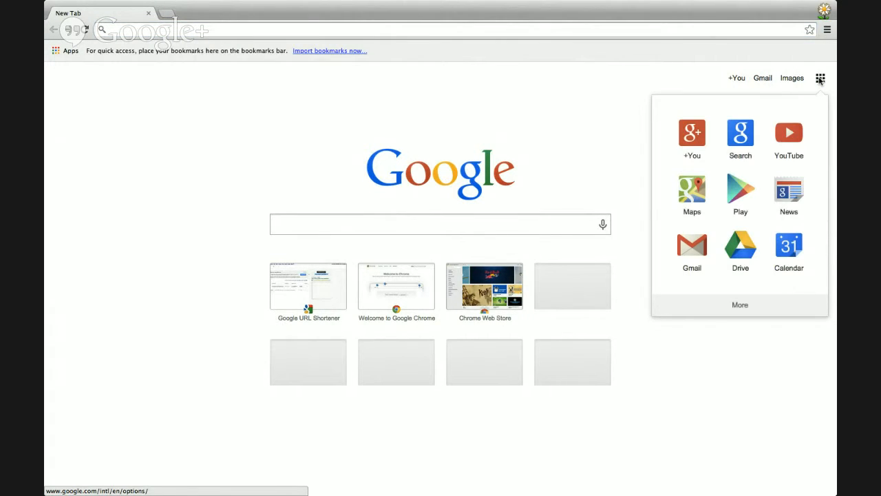
pyautogui.click(739, 251)
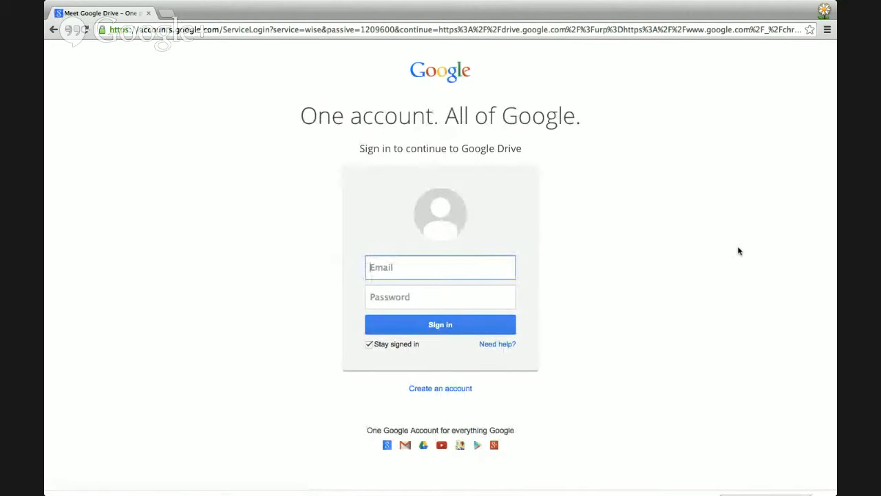
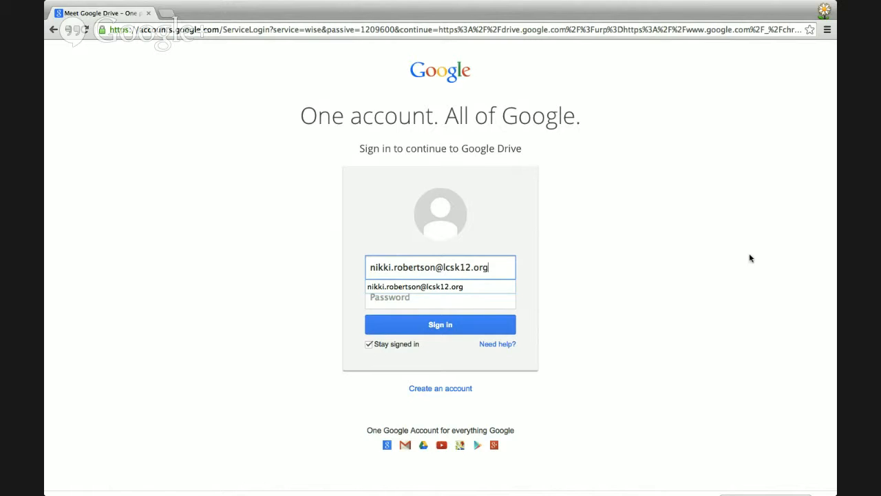
# Enter the account's school e-mail address on the Drive sign-in page.
pyautogui.click(495, 303)
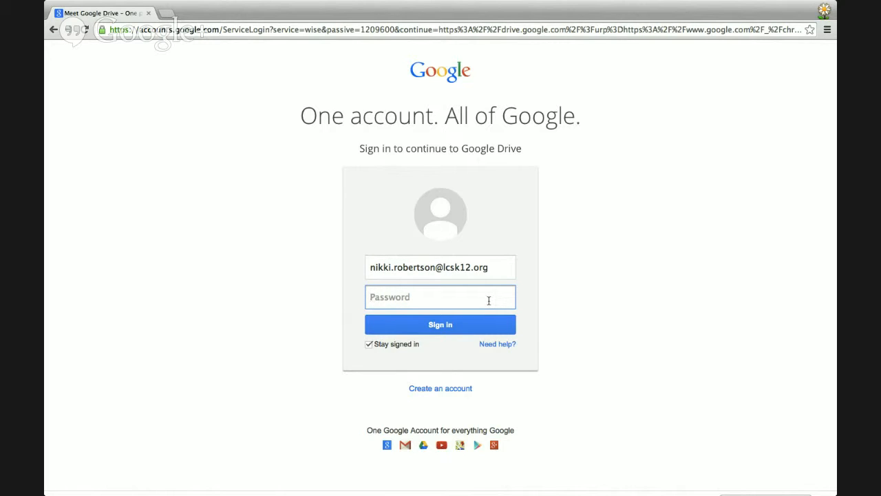
# Enter the account password, correcting a typo, and sign in to Google Drive.
pyautogui.write('•••••')
pyautogui.press('BackSpace')
pyautogui.press('BackSpace')
pyautogui.press('BackSpace')
pyautogui.press('BackSpace')
pyautogui.press('BackSpace')
pyautogui.write('•••••••••')
pyautogui.click(438, 330)
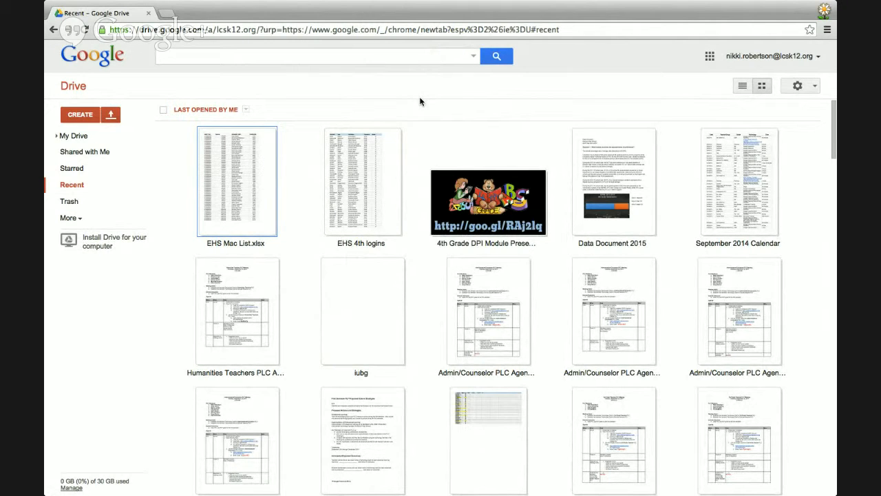
# Create a new blank Google Docs document from Drive's CREATE menu.
pyautogui.click(80, 115)
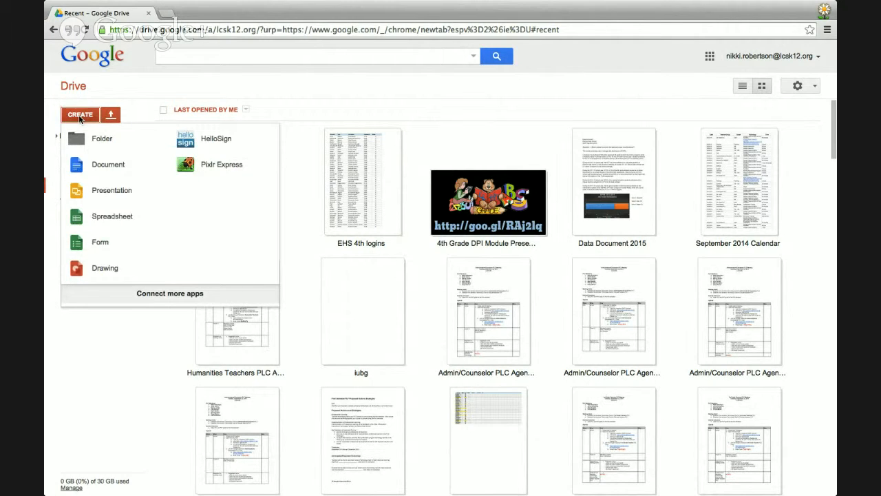
pyautogui.click(102, 168)
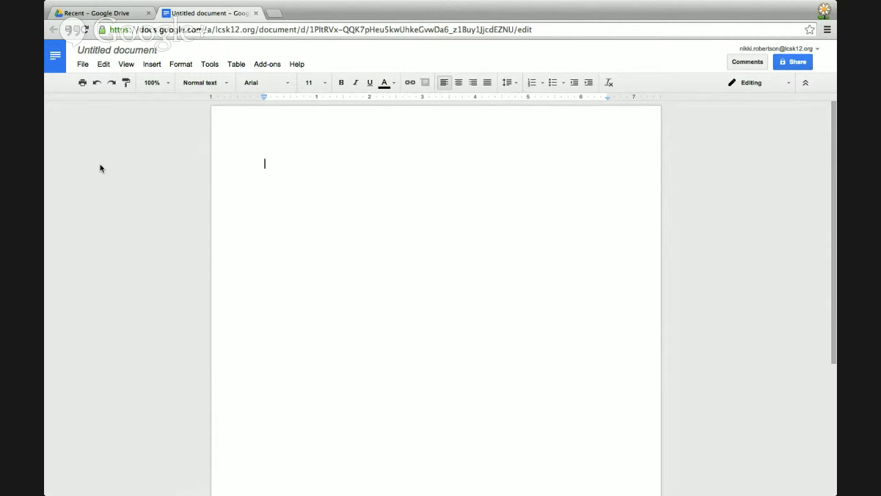
# Rename the untitled document to 'Google Document Tutorial'.
pyautogui.click(109, 52)
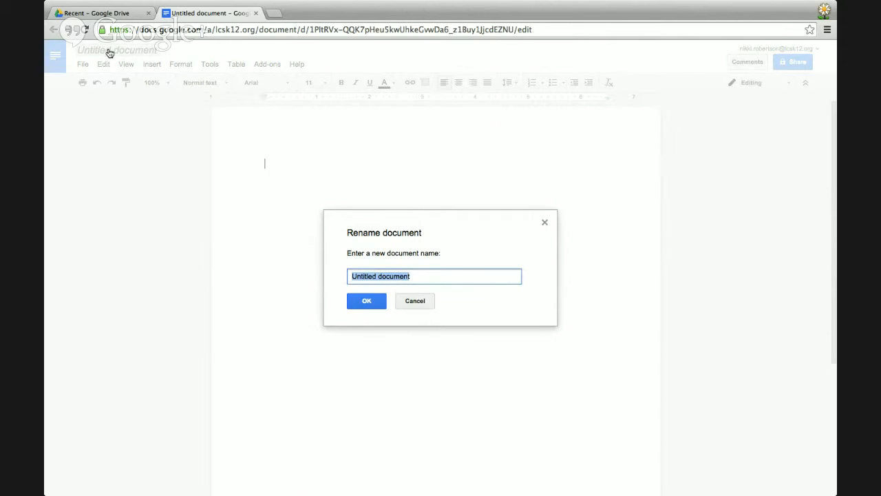
pyautogui.write('Google Docu')
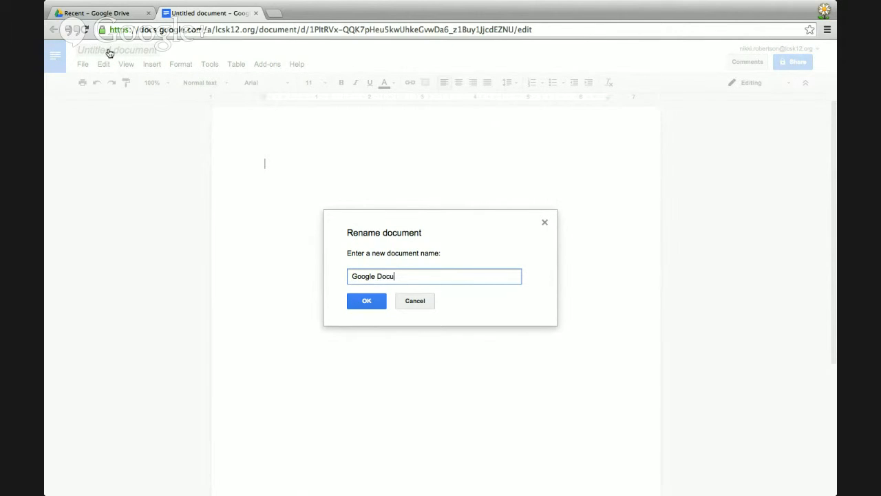
pyautogui.write('ment Tutorial')
pyautogui.click(365, 302)
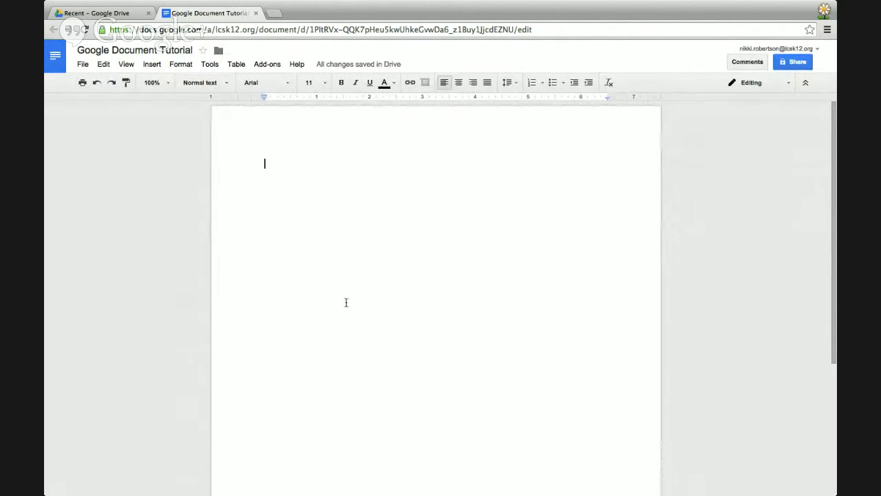
# Type 'I love teaching at Elkmont High School!' and try bold, italic and underline, undoing each.
pyautogui.write('I love te')
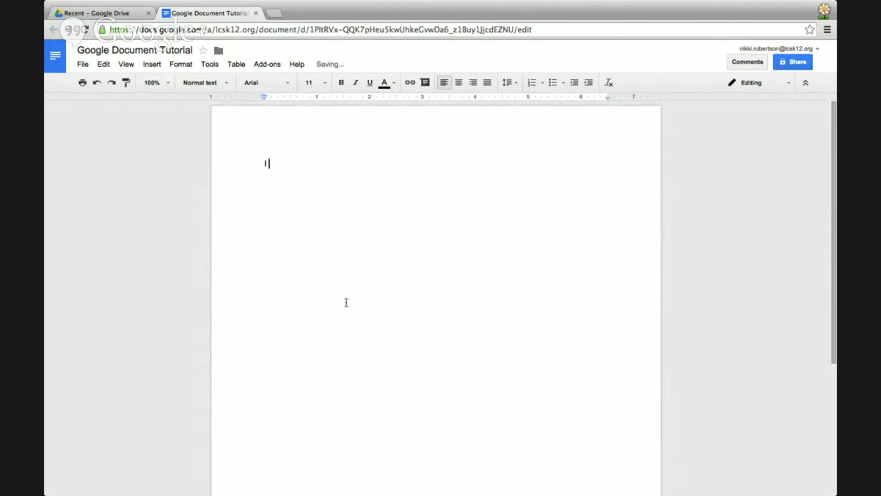
pyautogui.write('ng at Elkmont High School!')
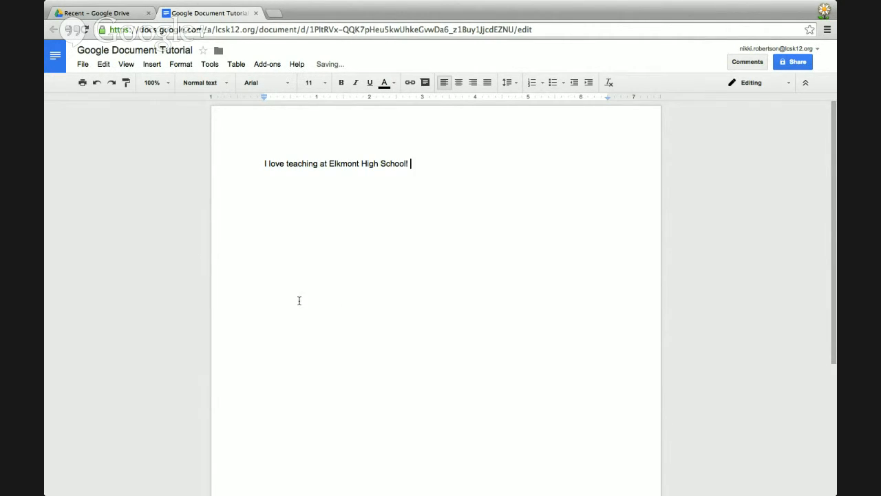
pyautogui.moveTo(263, 164); pyautogui.dragTo(430, 147)
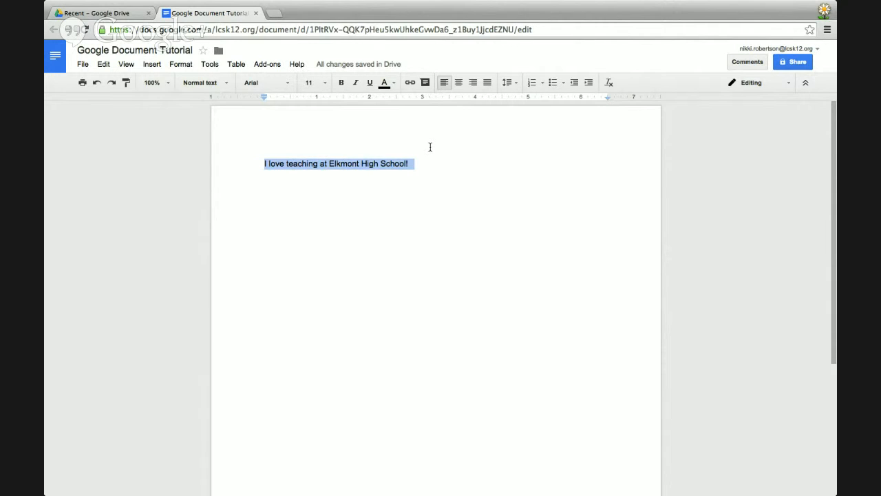
pyautogui.click(342, 82)
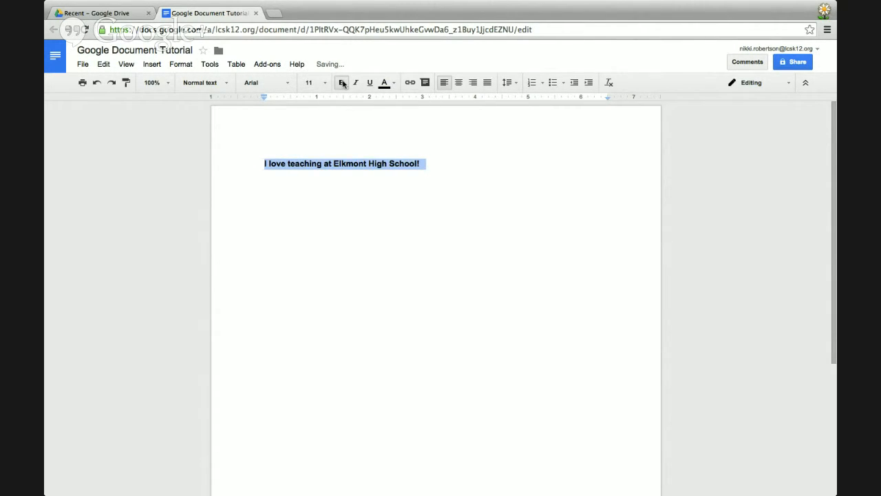
pyautogui.click(342, 82)
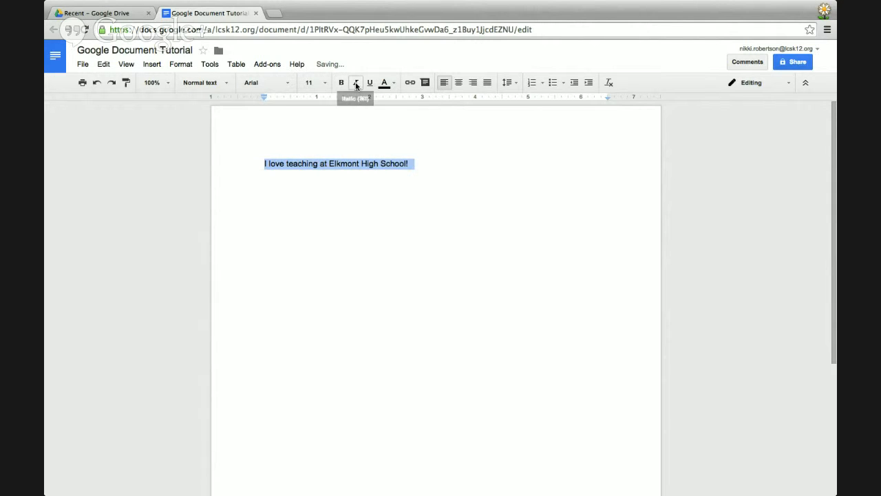
pyautogui.click(356, 83)
pyautogui.click(356, 83)
pyautogui.click(370, 83)
pyautogui.click(370, 83)
# Turn the sentence red, then return it to black text.
pyautogui.click(389, 85)
pyautogui.click(401, 136)
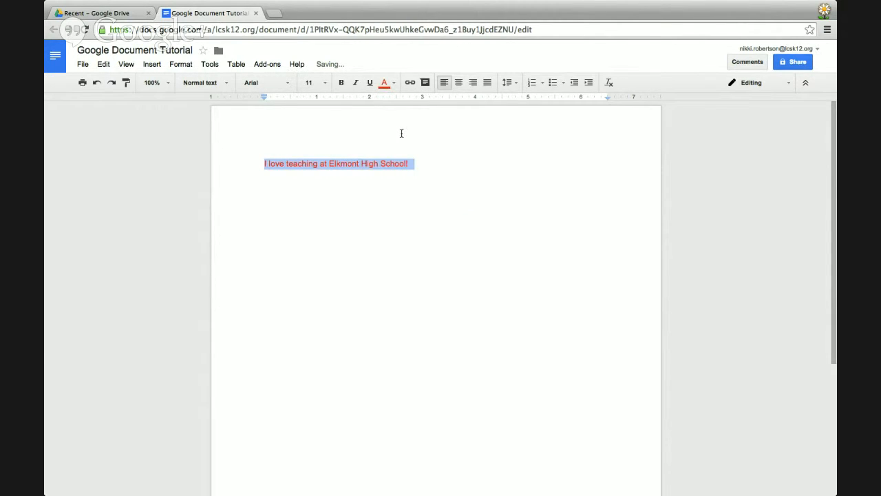
pyautogui.click(392, 84)
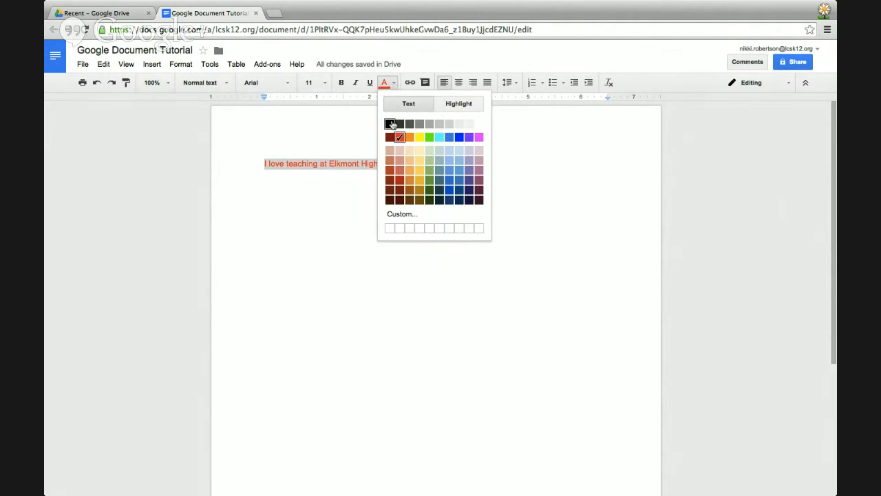
pyautogui.click(390, 124)
pyautogui.click(365, 208)
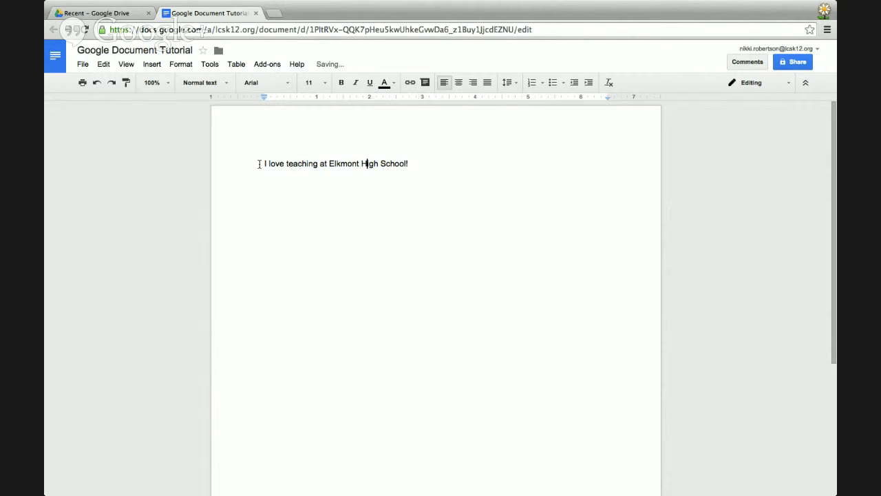
pyautogui.moveTo(259, 163); pyautogui.dragTo(444, 168)
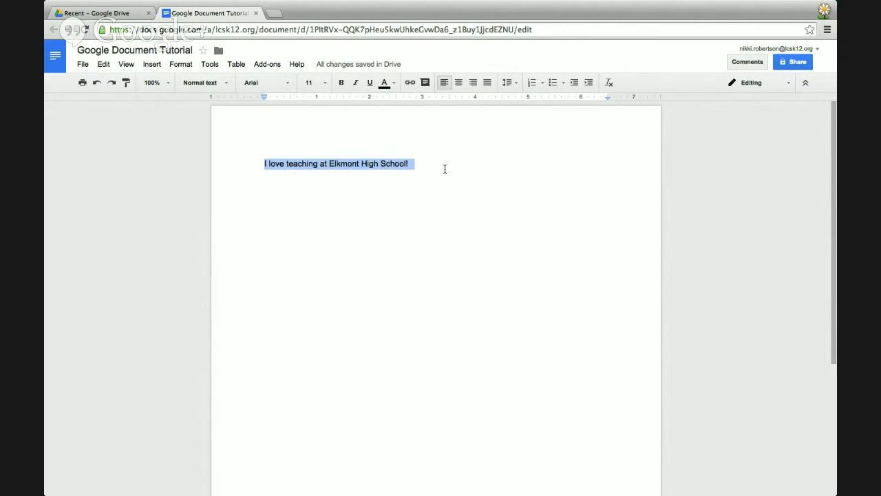
pyautogui.click(405, 184)
# Try centred, right and justified alignment on the sentence, settling on left-aligned.
pyautogui.moveTo(362, 163); pyautogui.dragTo(377, 162)
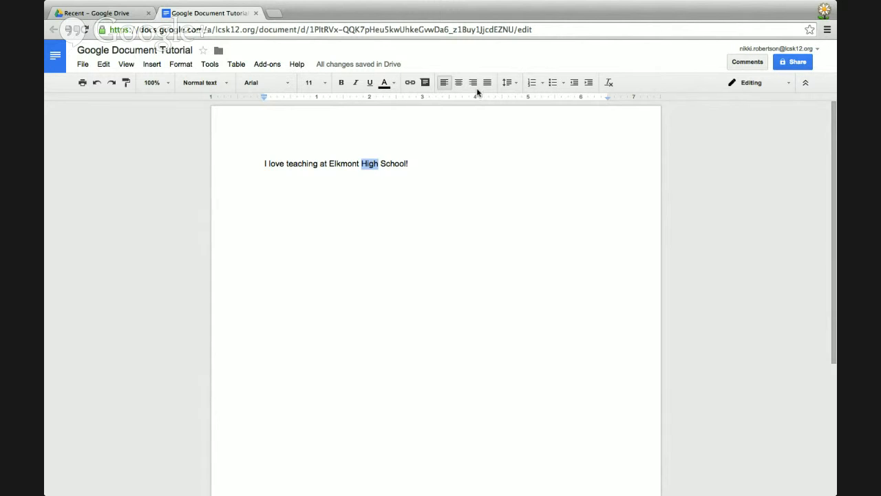
pyautogui.click(457, 157)
pyautogui.moveTo(262, 166); pyautogui.dragTo(435, 166)
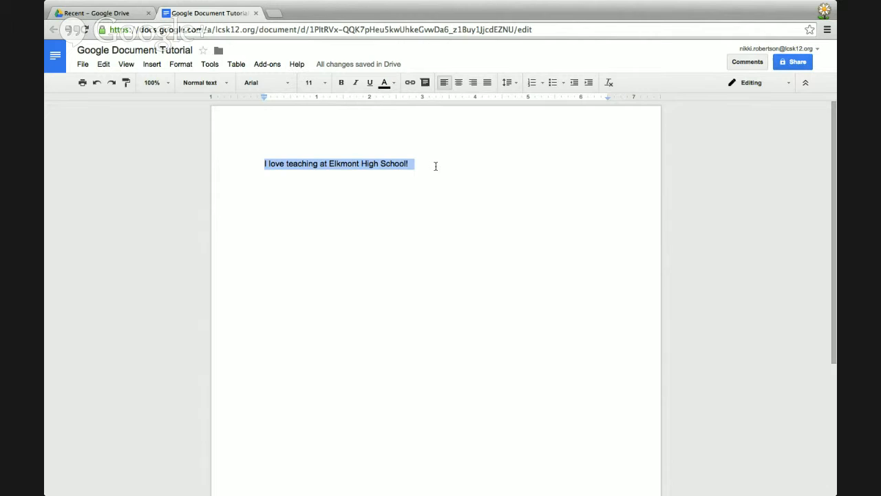
pyautogui.click(458, 82)
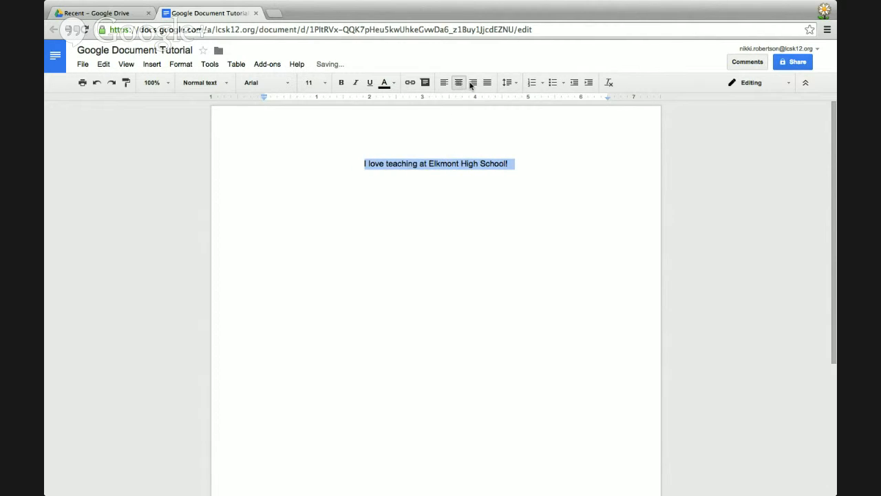
pyautogui.click(474, 82)
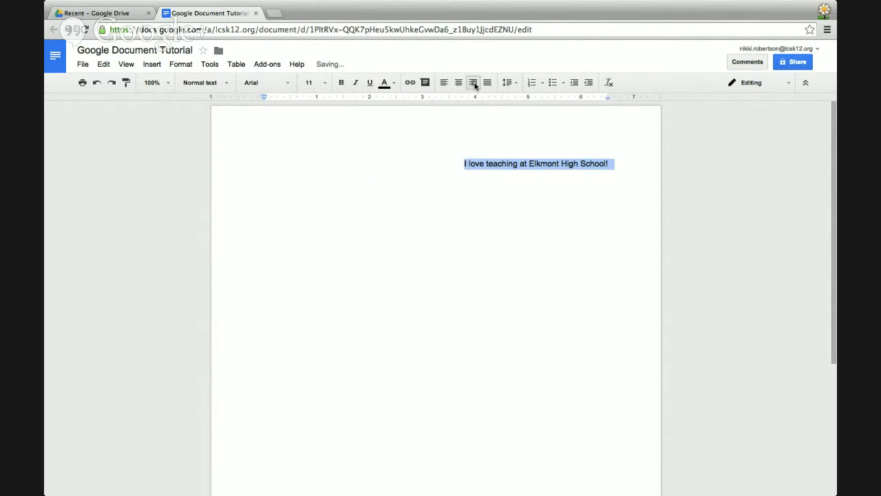
pyautogui.click(487, 83)
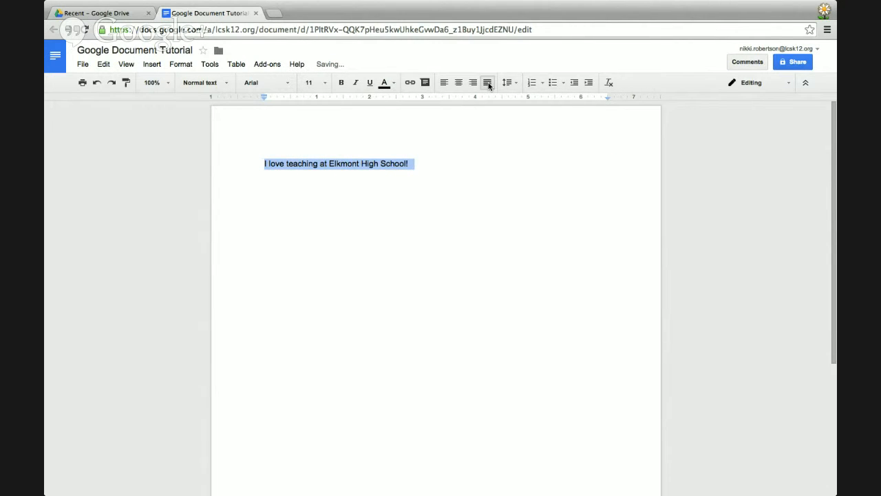
pyautogui.click(443, 83)
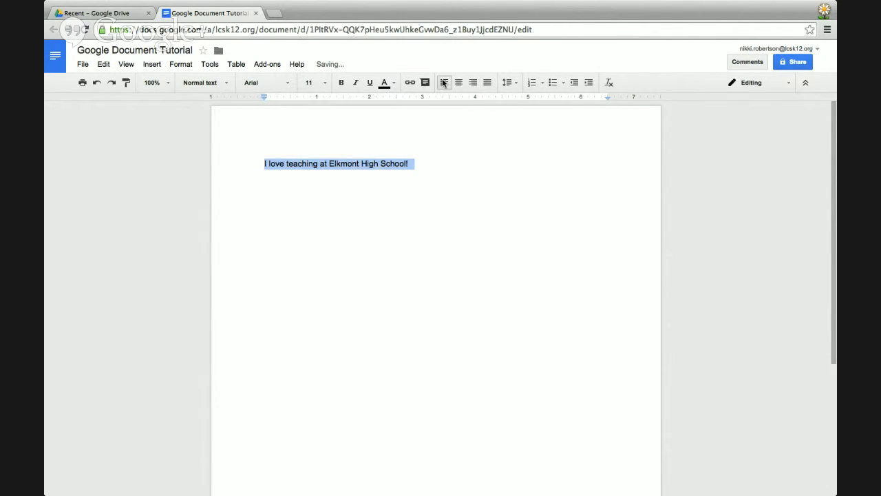
pyautogui.click(444, 177)
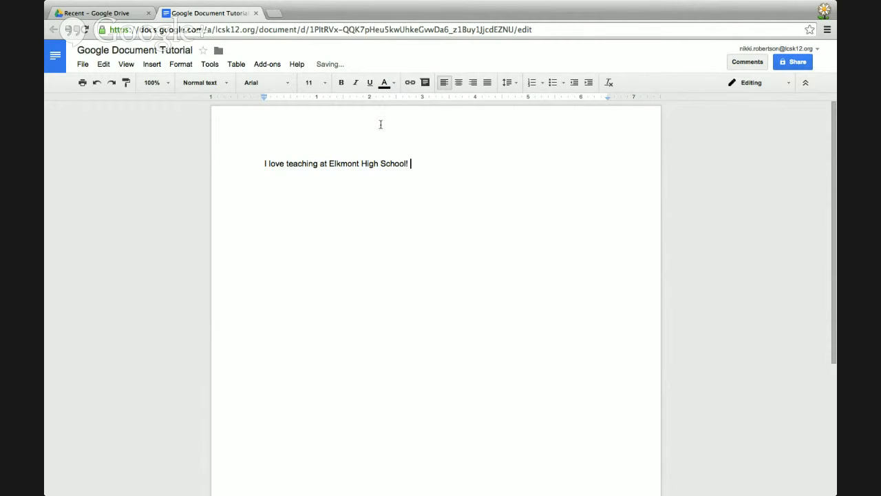
pyautogui.moveTo(410, 163); pyautogui.dragTo(259, 160)
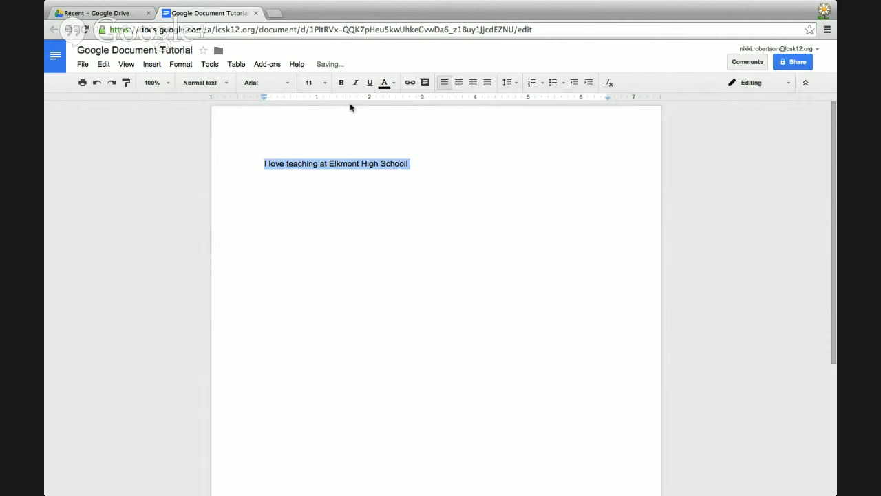
# Set the sentence to 60 pt and try Courier New, Calibri, Dancing Script, ending with Trebuchet MS.
pyautogui.click(324, 83)
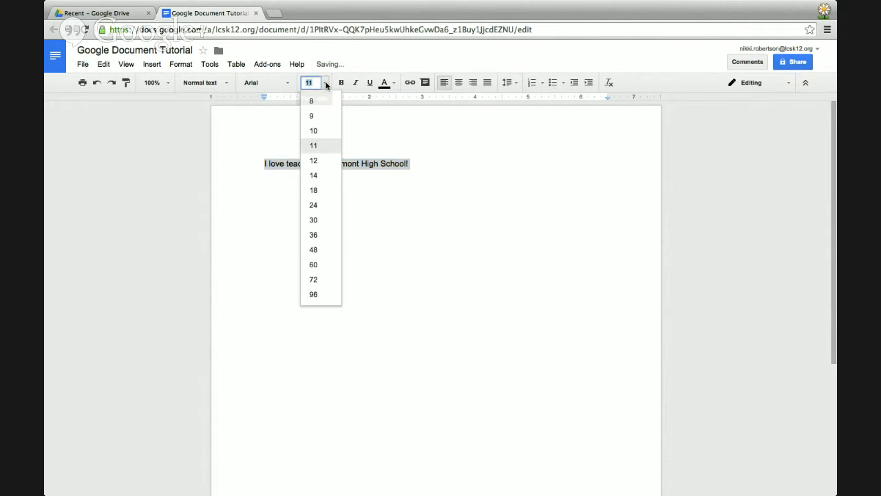
pyautogui.click(315, 266)
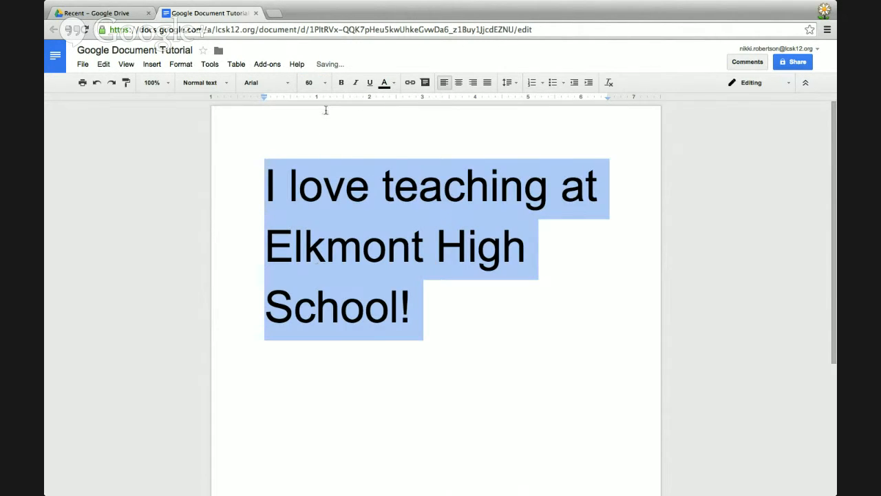
pyautogui.click(263, 83)
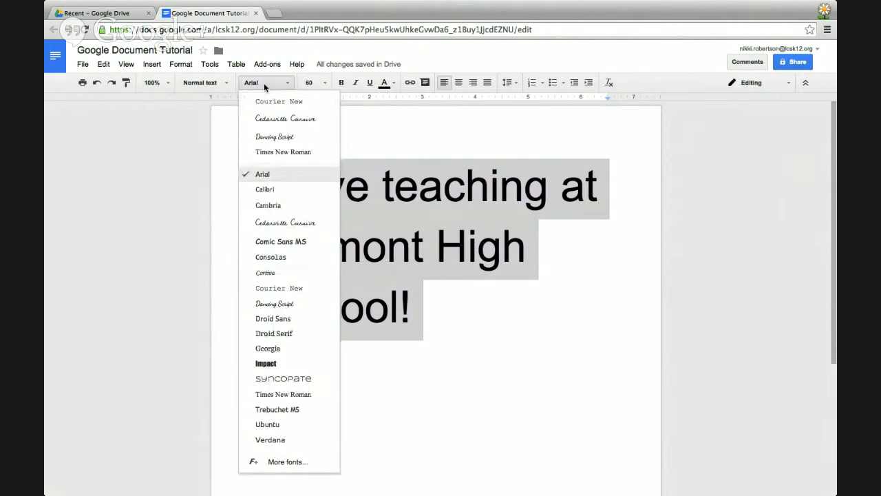
pyautogui.click(268, 102)
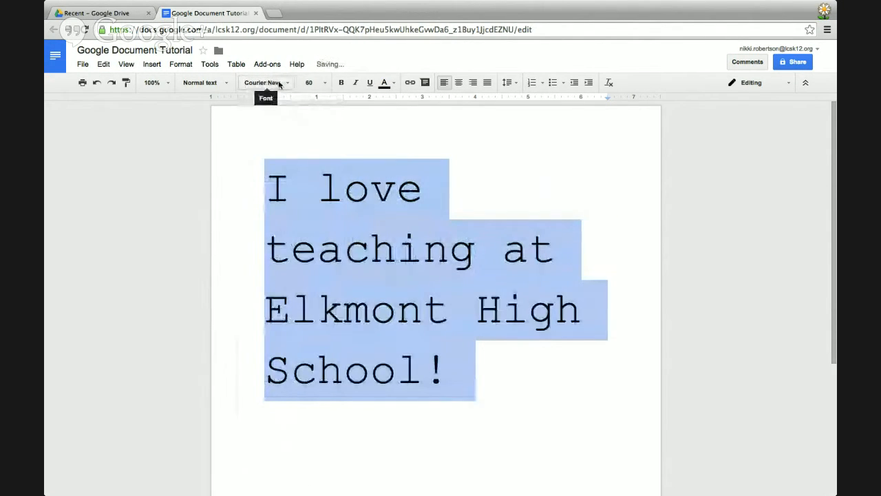
pyautogui.click(279, 84)
pyautogui.click(278, 192)
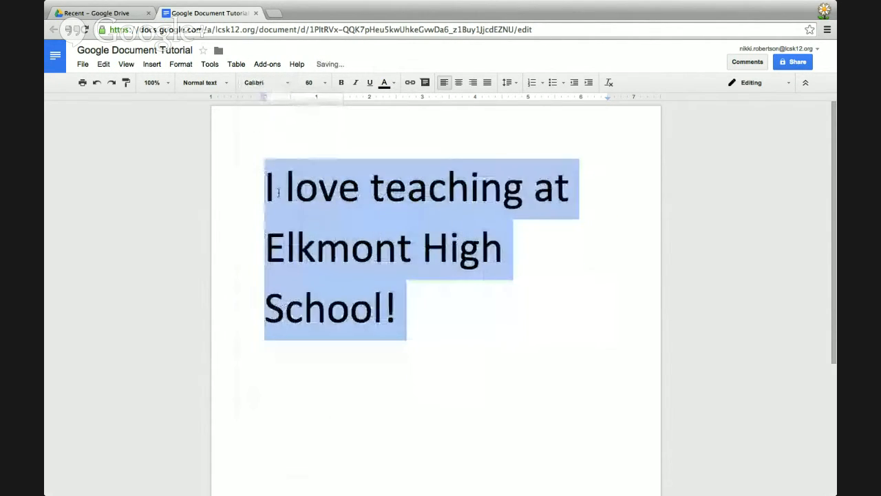
pyautogui.click(275, 84)
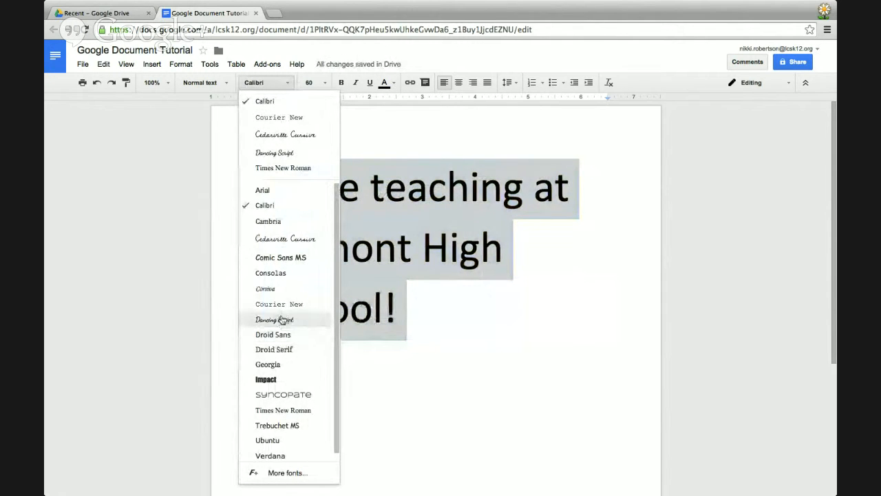
pyautogui.click(275, 319)
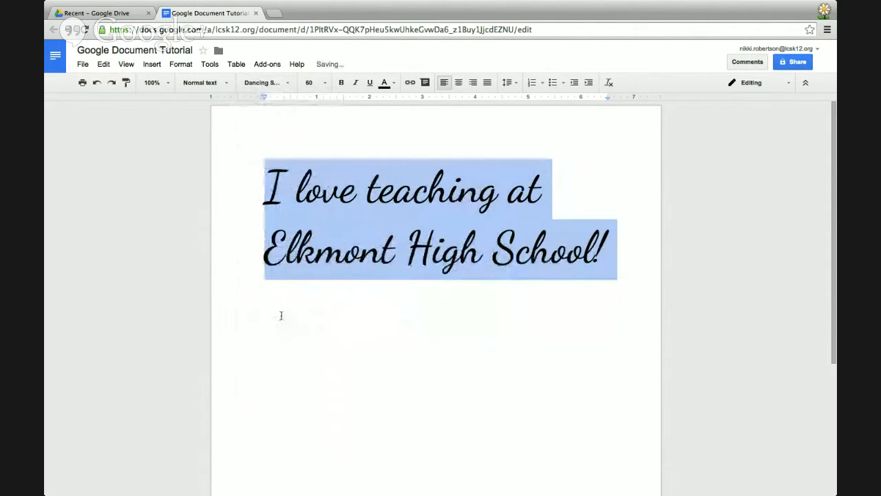
pyautogui.click(275, 83)
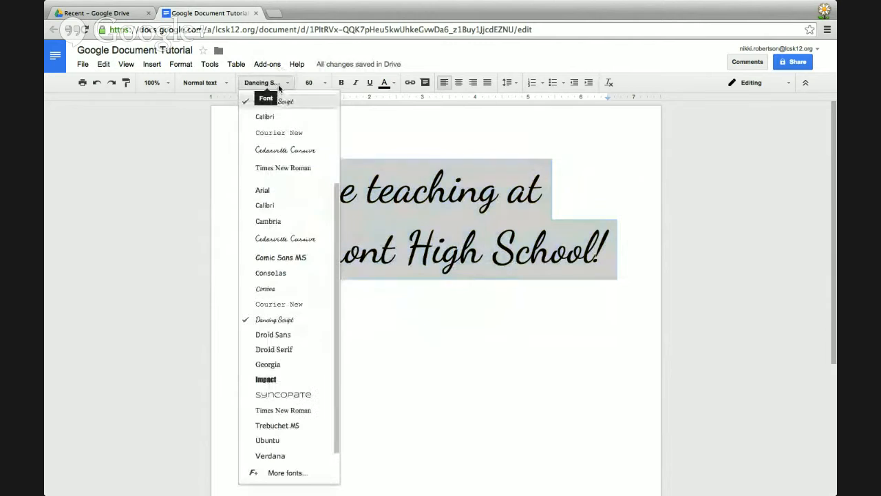
pyautogui.click(277, 425)
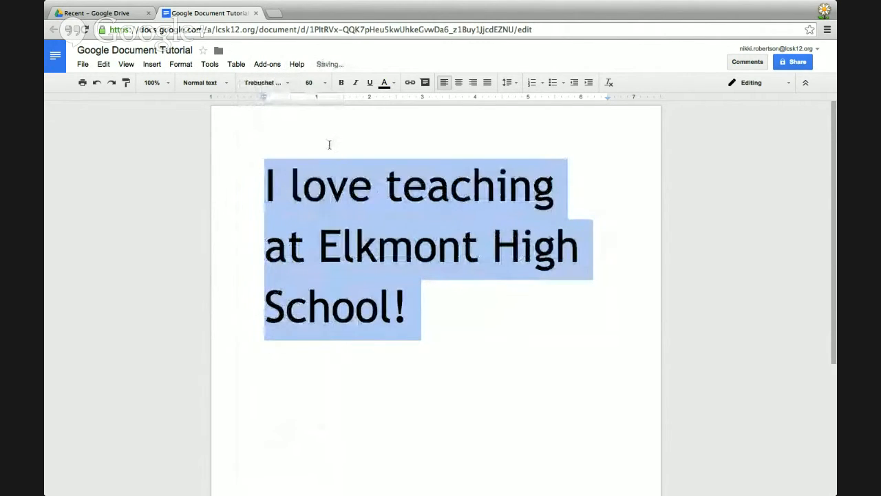
pyautogui.click(282, 83)
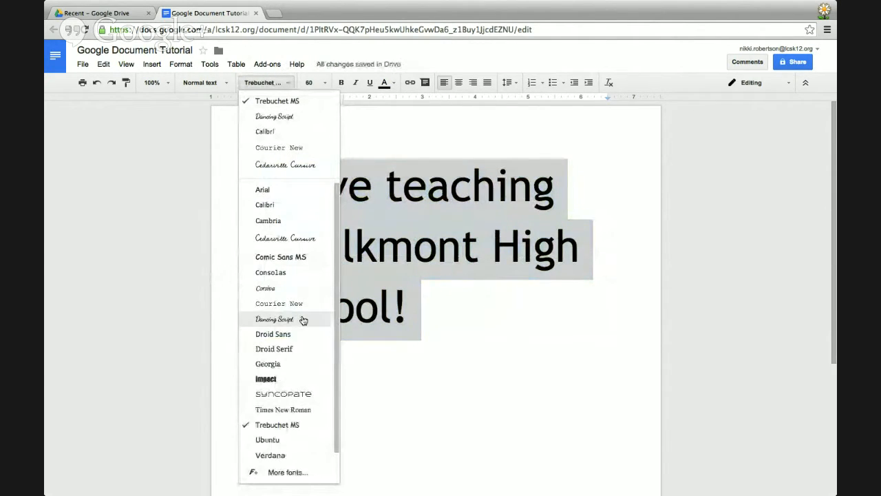
# Add Special Elite to My fonts through More fonts and apply it to the sentence.
pyautogui.click(273, 473)
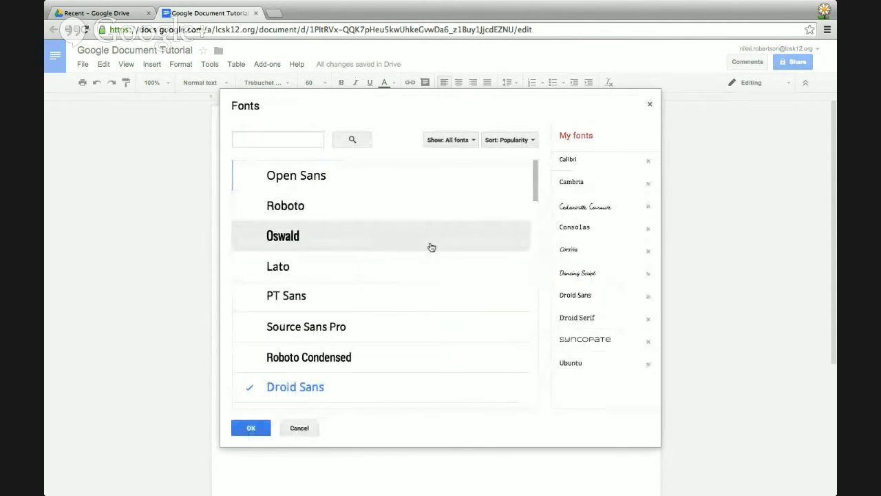
pyautogui.moveTo(529, 191); pyautogui.dragTo(535, 417)
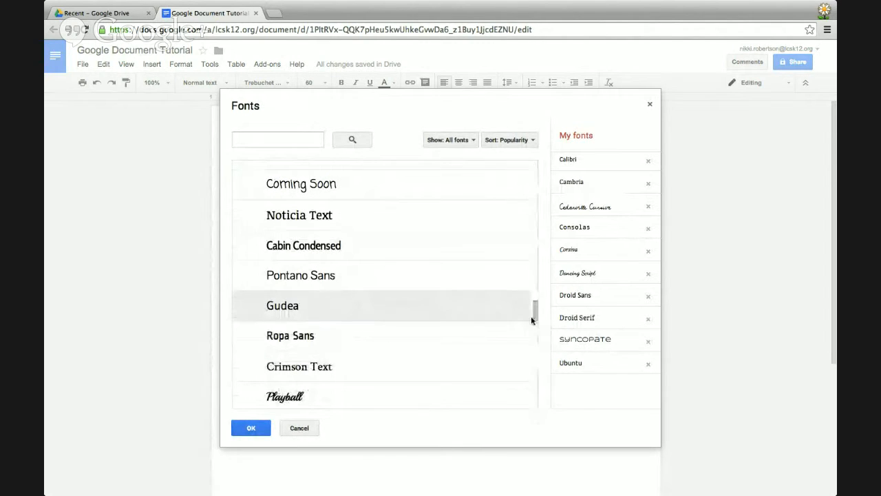
pyautogui.moveTo(534, 310); pyautogui.dragTo(534, 347)
pyautogui.click(374, 252)
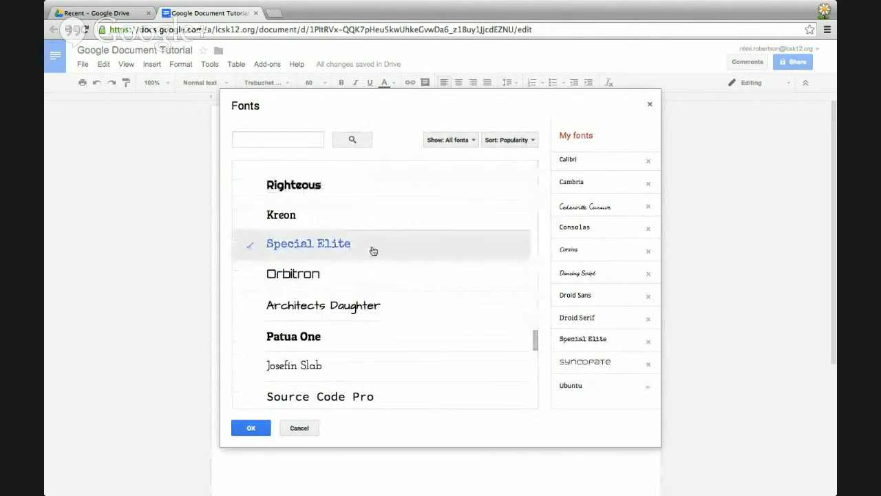
pyautogui.click(252, 427)
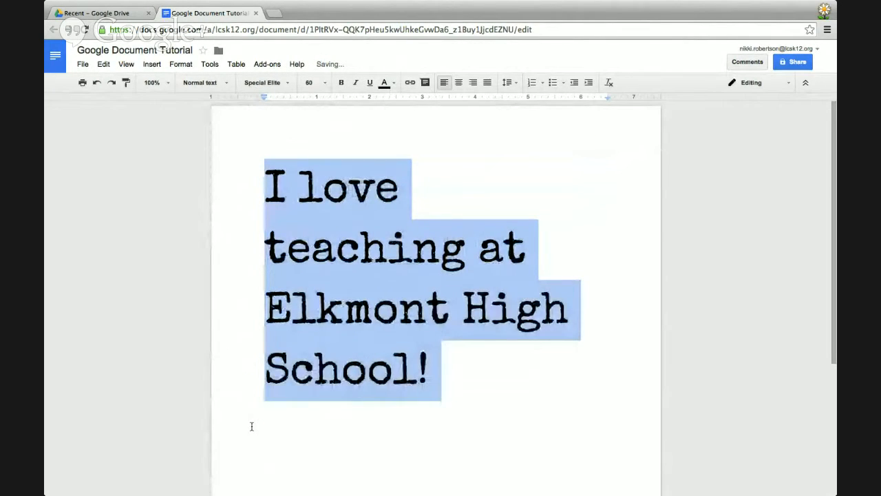
pyautogui.click(286, 81)
pyautogui.click(300, 101)
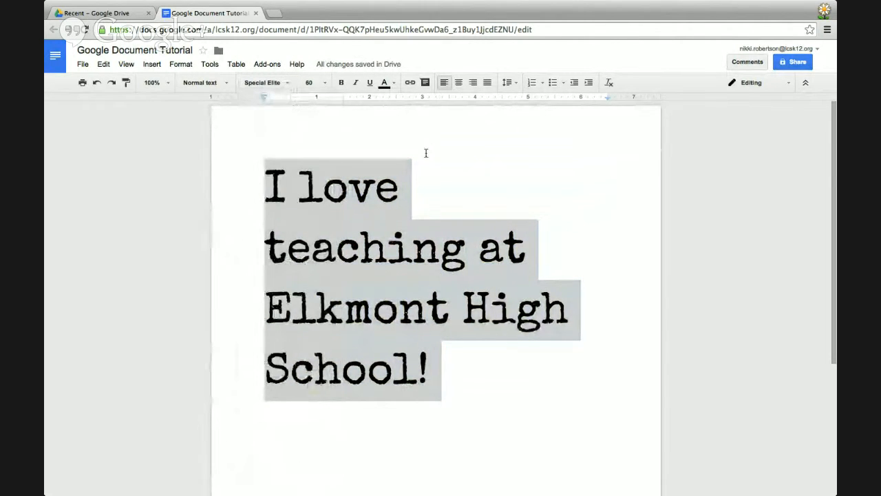
pyautogui.click(484, 156)
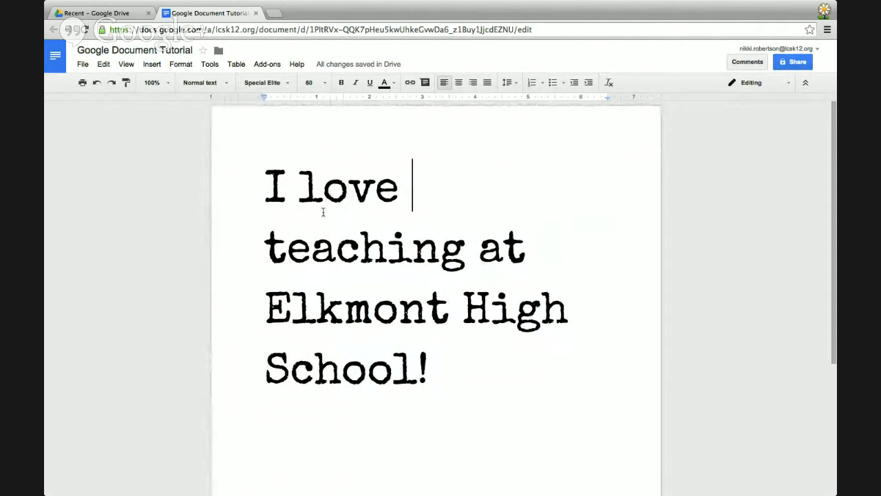
pyautogui.click(97, 83)
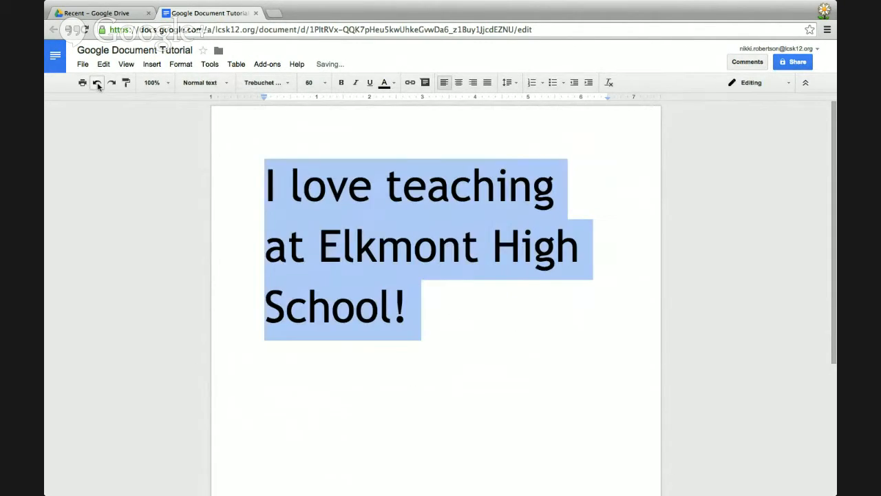
pyautogui.click(111, 83)
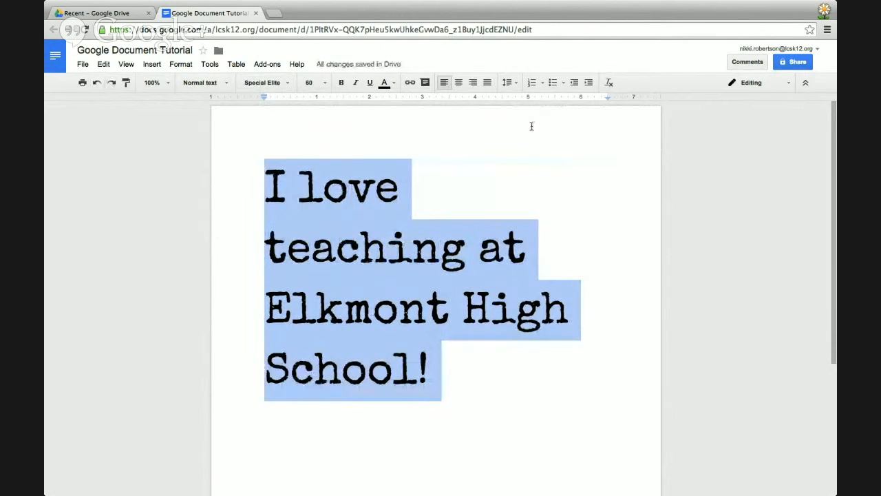
pyautogui.click(594, 213)
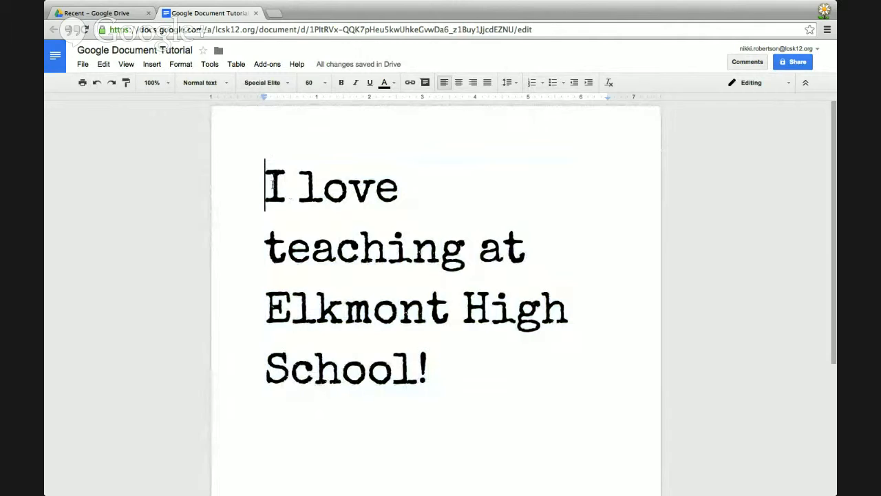
pyautogui.click(532, 83)
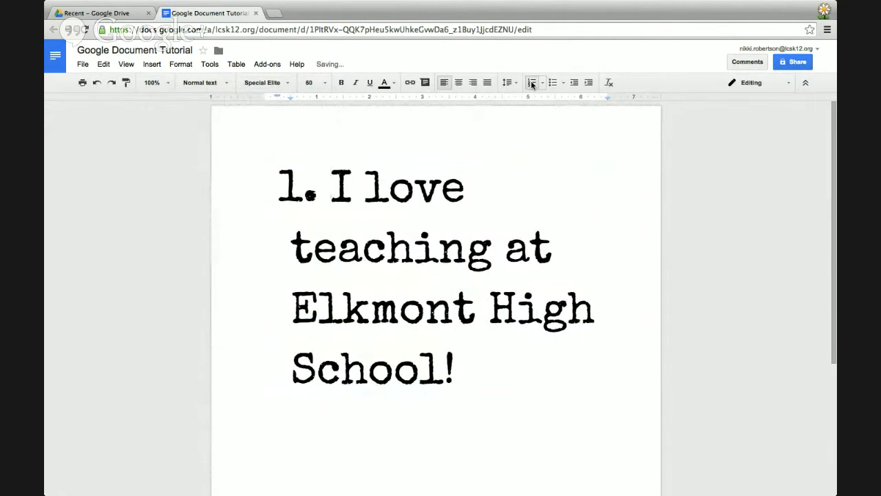
pyautogui.click(543, 82)
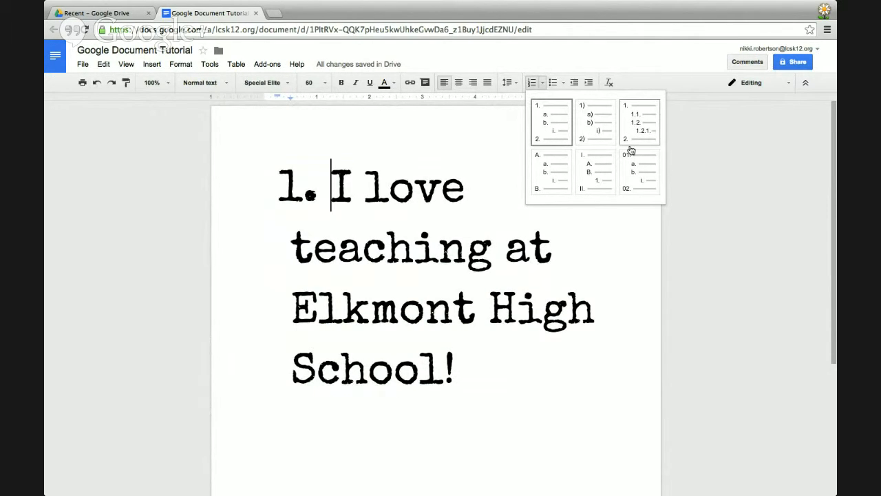
pyautogui.click(473, 137)
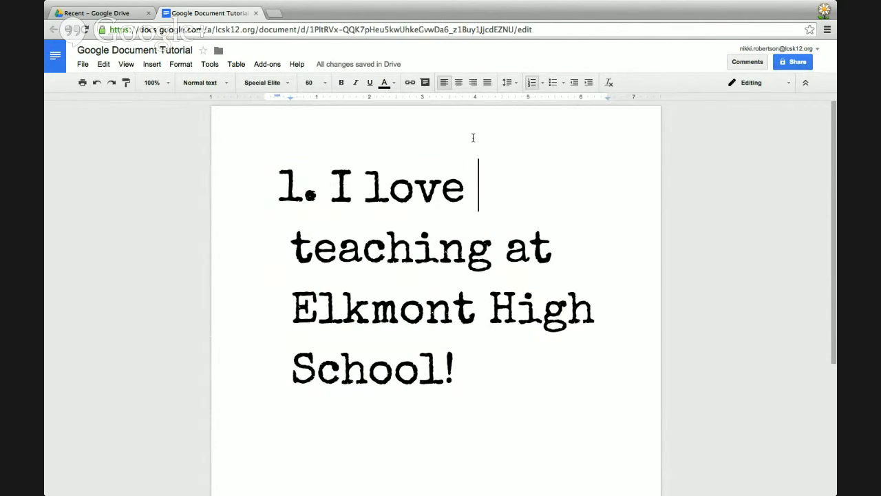
pyautogui.click(531, 81)
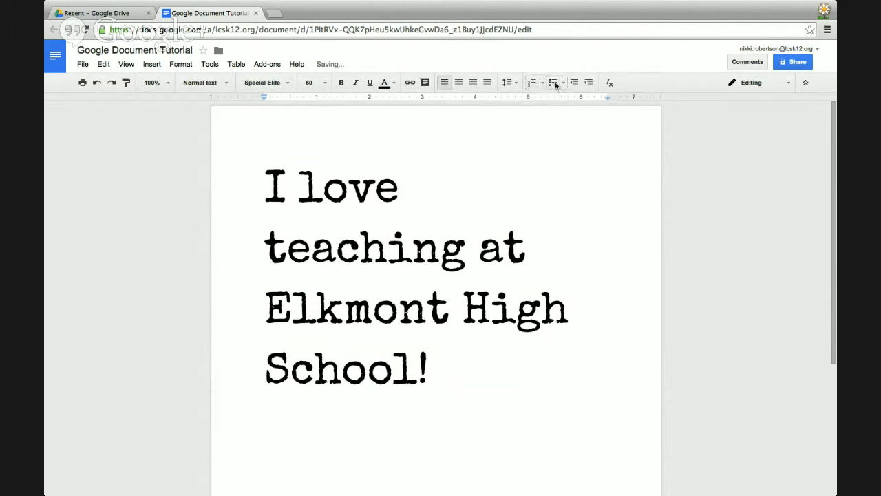
pyautogui.click(552, 82)
pyautogui.click(564, 84)
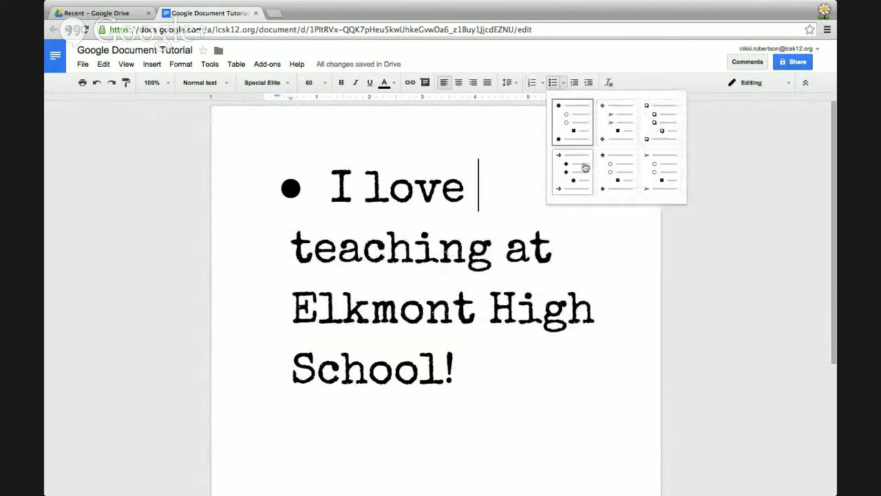
pyautogui.click(649, 129)
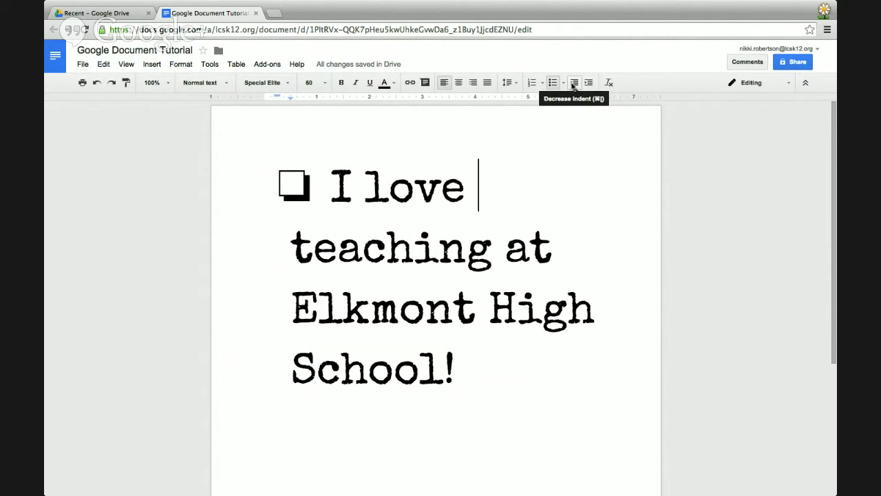
pyautogui.click(179, 67)
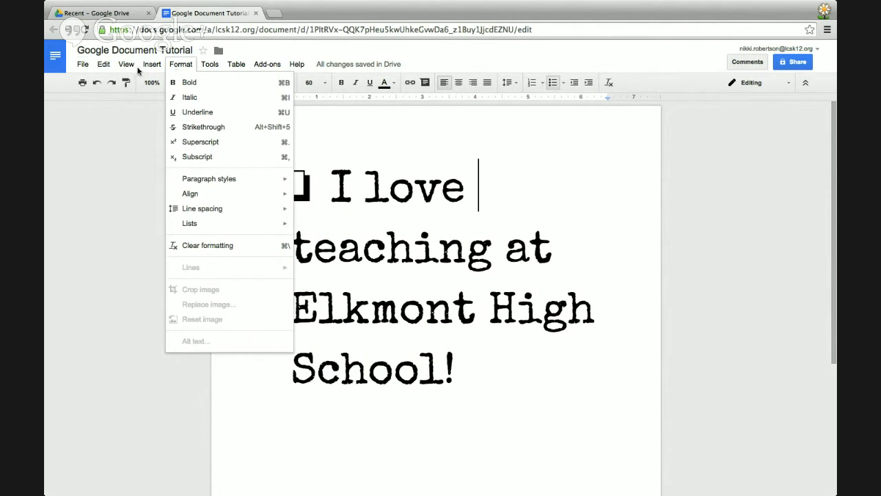
pyautogui.moveTo(83, 65)
pyautogui.click(278, 135)
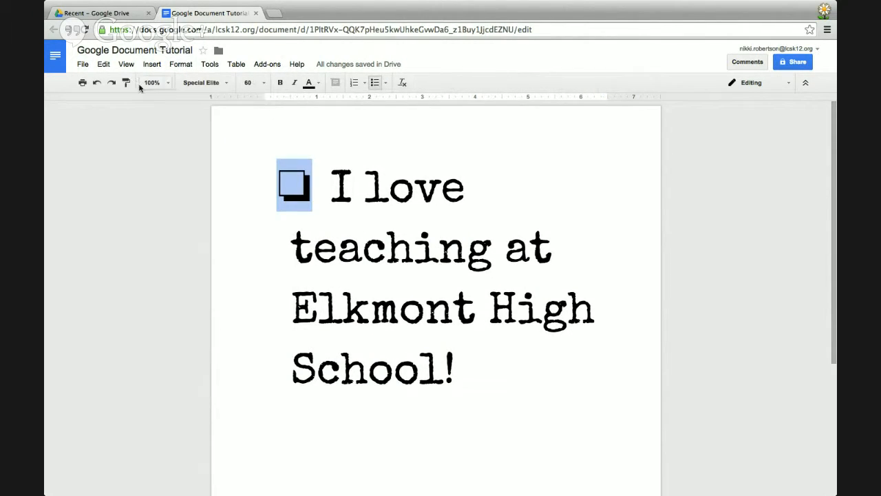
# Open the File menu and bring up its New submenu.
pyautogui.click(83, 65)
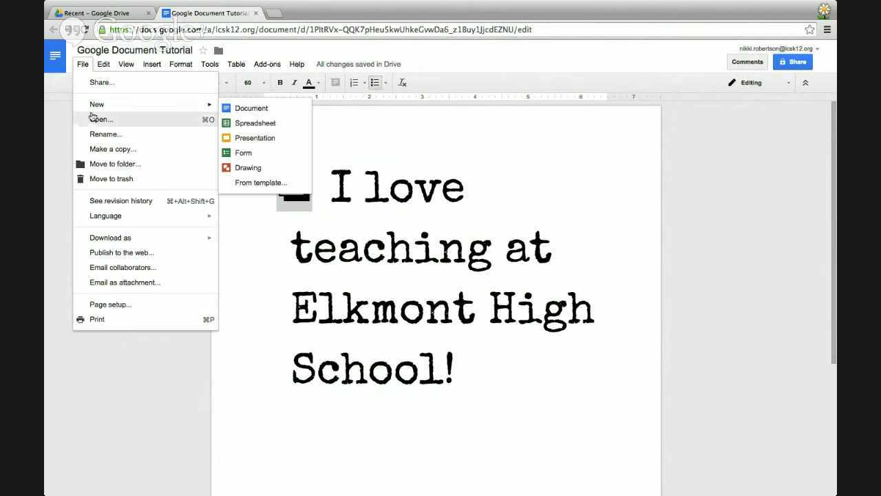
pyautogui.moveTo(97, 106)
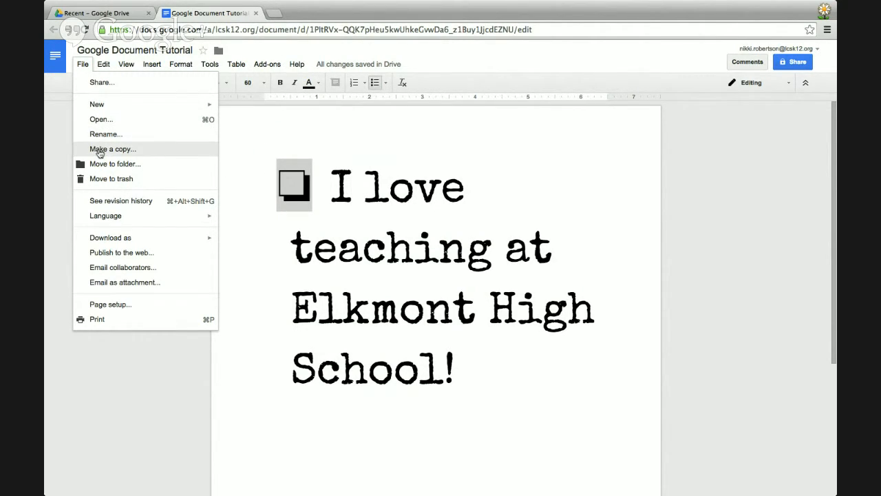
# Preview each detailed revision from the blank original to the 11:12 AM checkbox version, then close revision history.
pyautogui.click(106, 201)
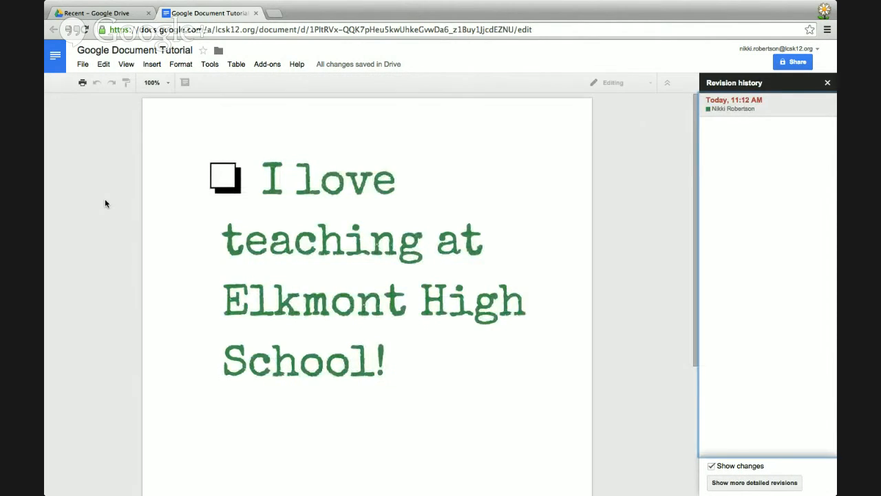
pyautogui.click(718, 485)
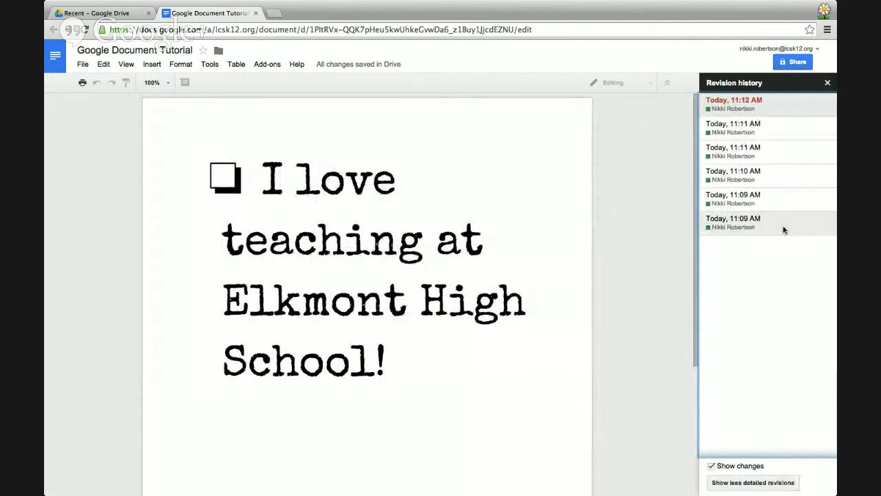
pyautogui.click(783, 230)
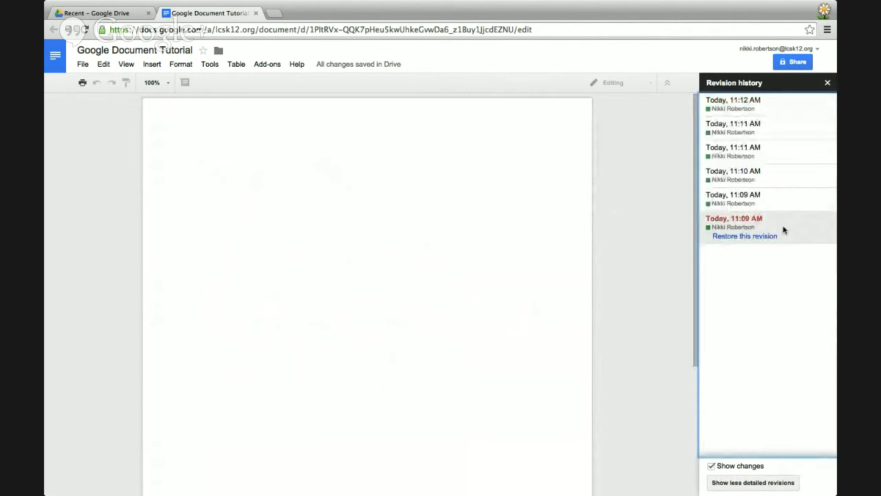
pyautogui.click(782, 207)
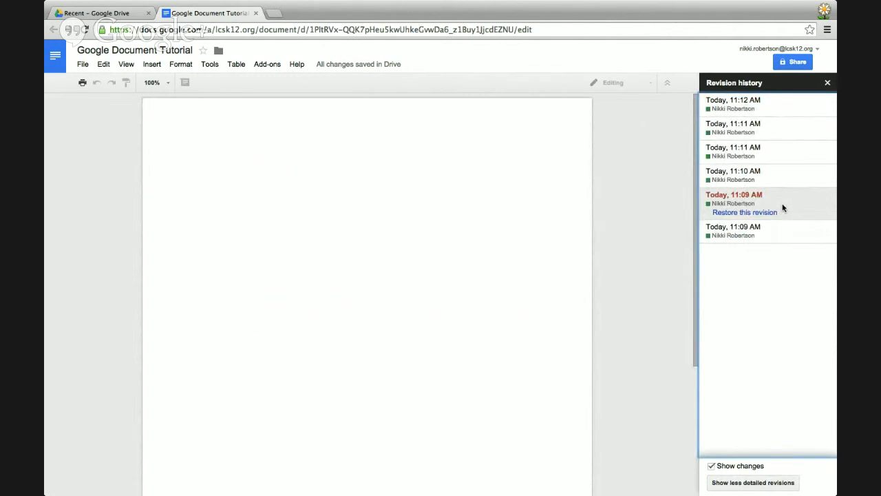
pyautogui.click(783, 173)
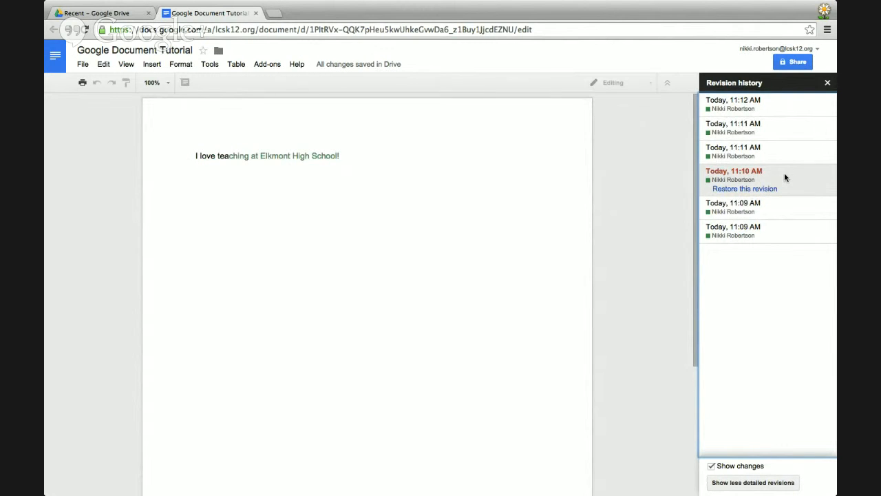
pyautogui.click(772, 151)
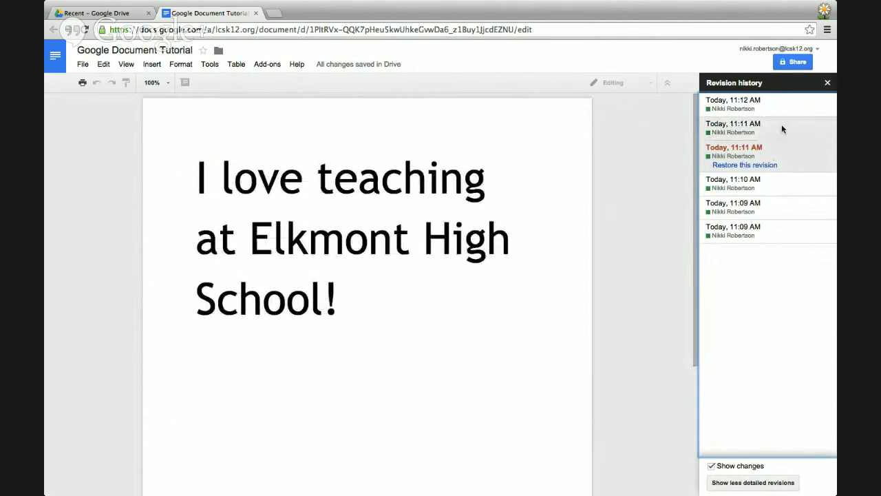
pyautogui.click(781, 128)
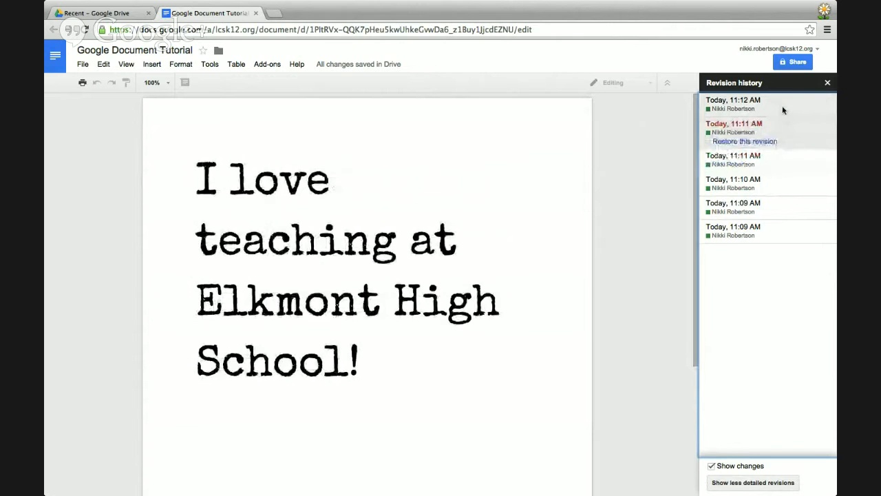
pyautogui.click(782, 105)
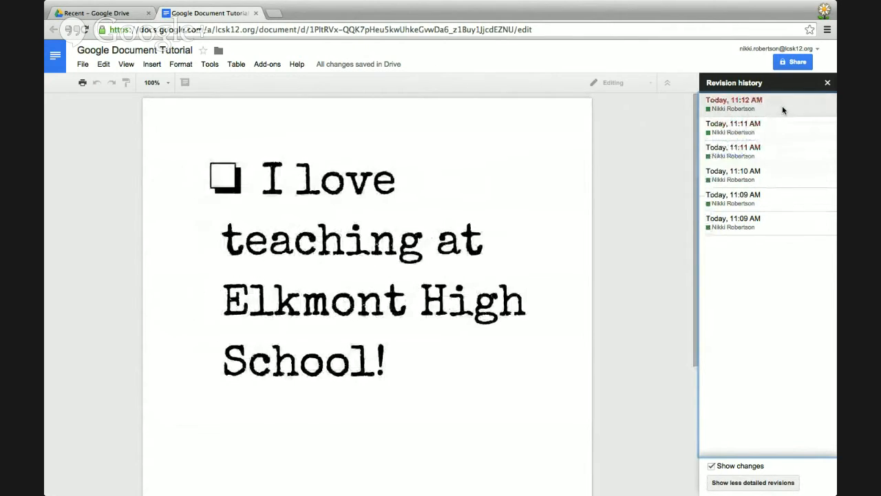
pyautogui.click(827, 82)
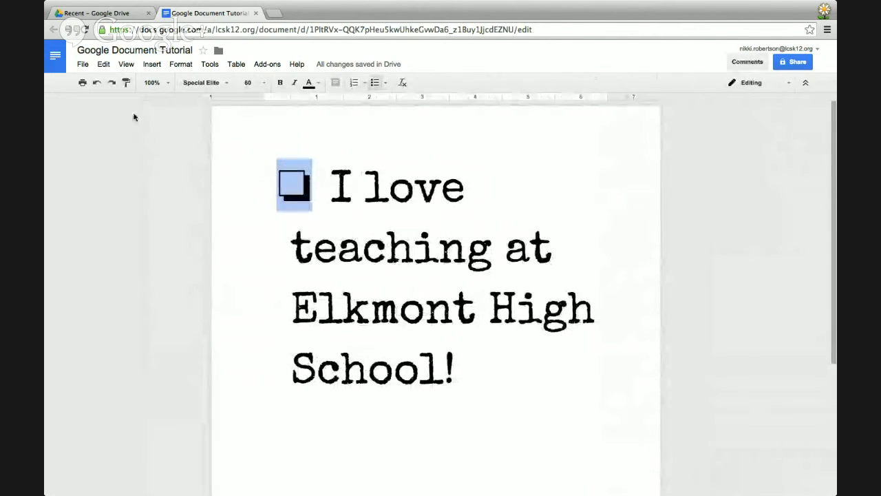
# Look through File's Download as options and the Edit, Insert and Format menus, ending on Tools.
pyautogui.click(83, 64)
pyautogui.moveTo(91, 239)
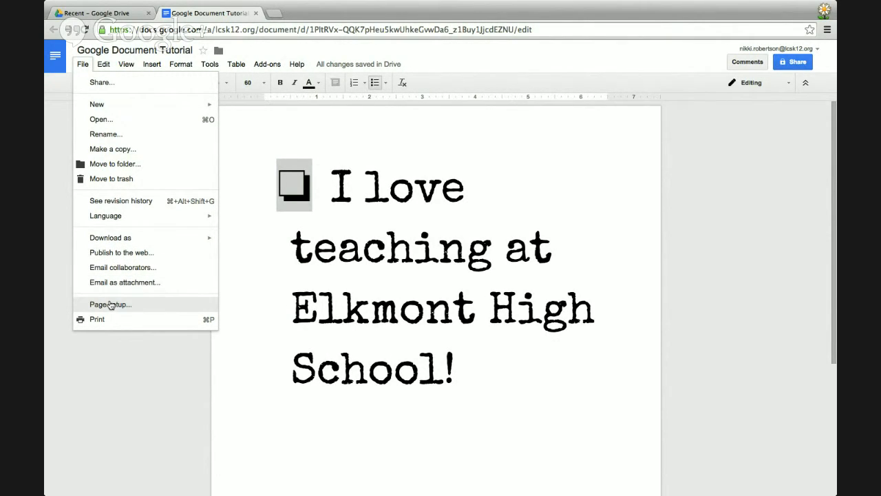
pyautogui.moveTo(104, 67)
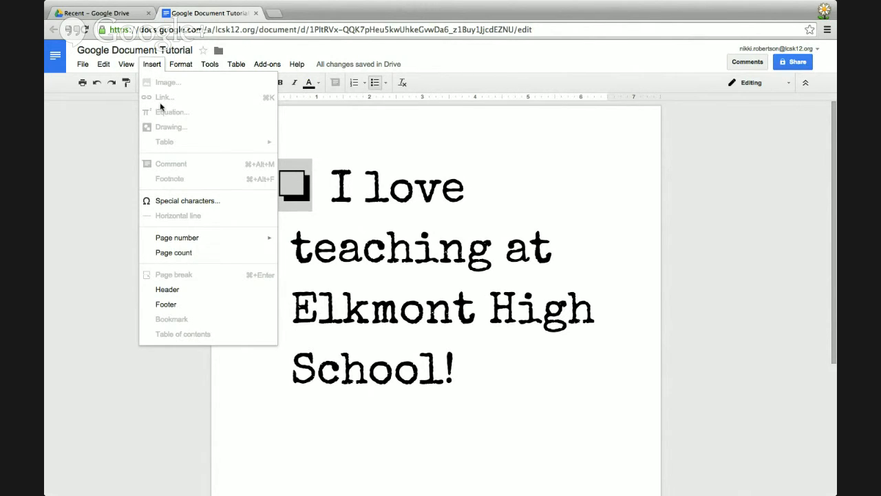
pyautogui.moveTo(185, 67)
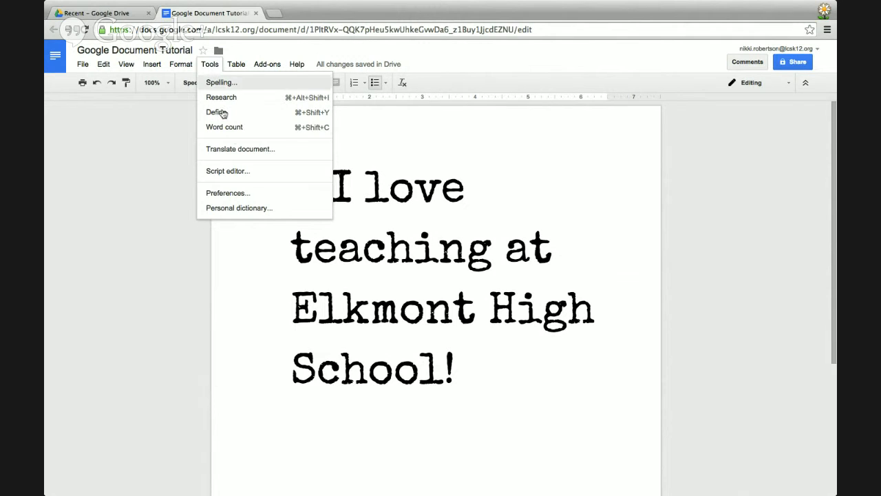
# Make a translated copy of the document in Chinese (Traditional) with Translate document.
pyautogui.click(238, 151)
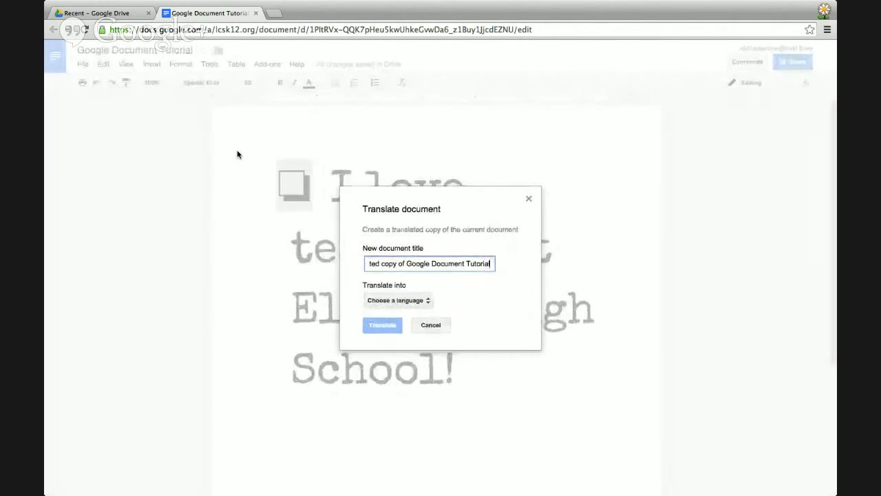
pyautogui.click(418, 301)
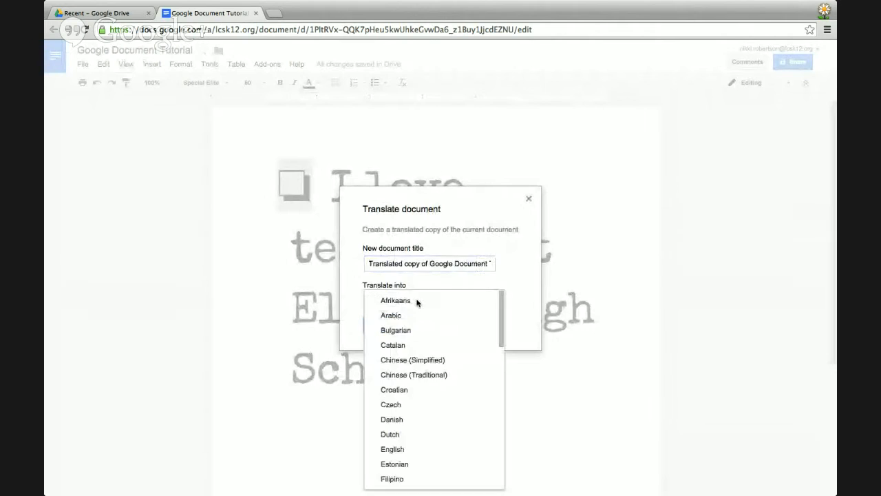
pyautogui.scroll(-6, 429, 373)
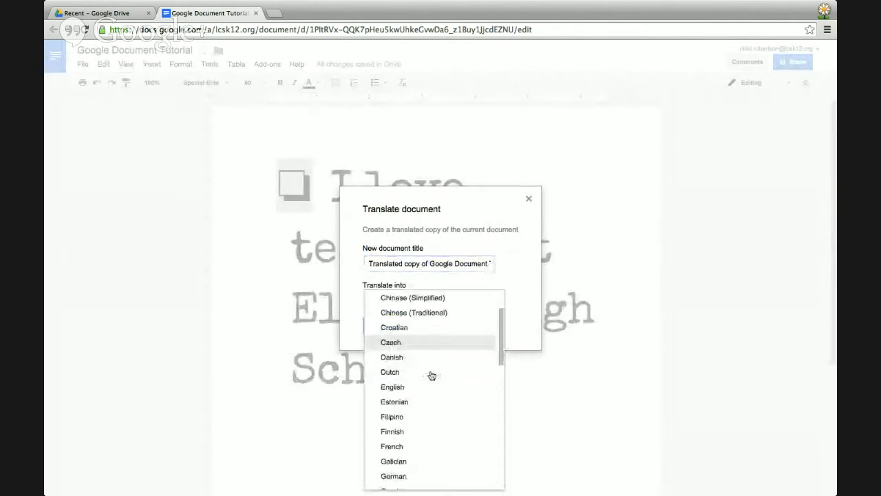
pyautogui.scroll(6, 429, 374)
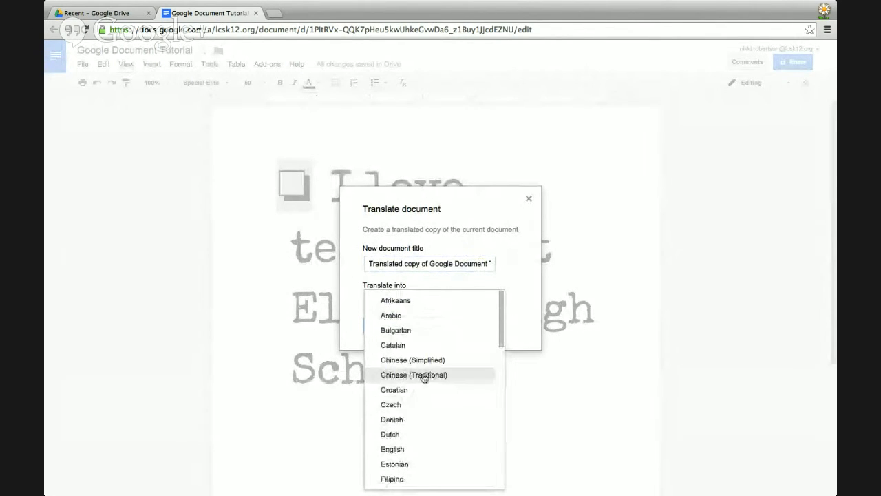
pyautogui.click(425, 375)
pyautogui.click(391, 327)
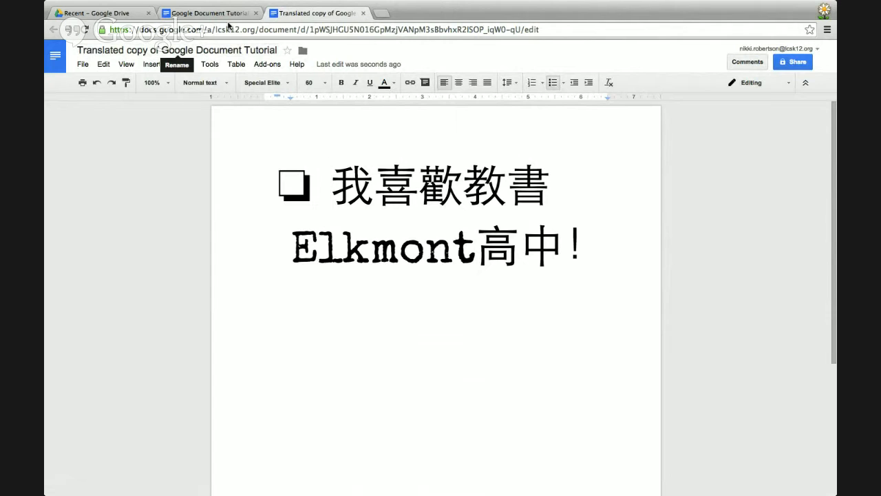
# Switch between the English original and the Chinese translated copy, finishing on the original tab.
pyautogui.click(220, 15)
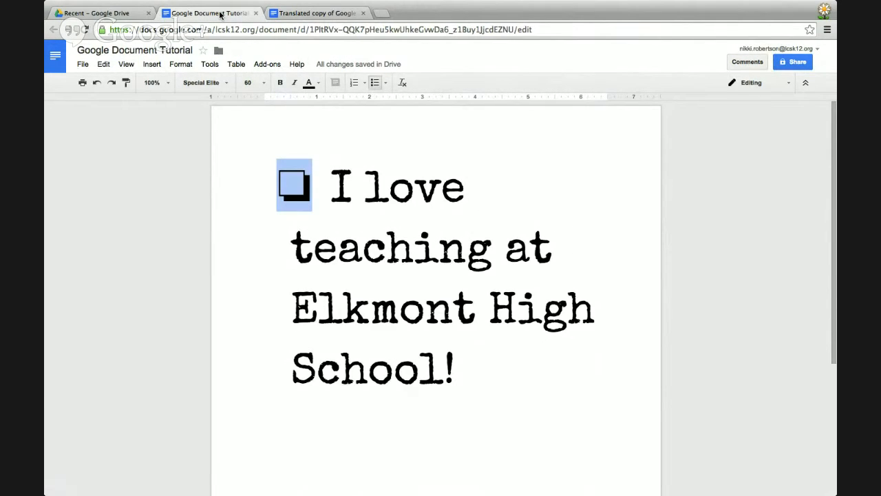
pyautogui.click(286, 14)
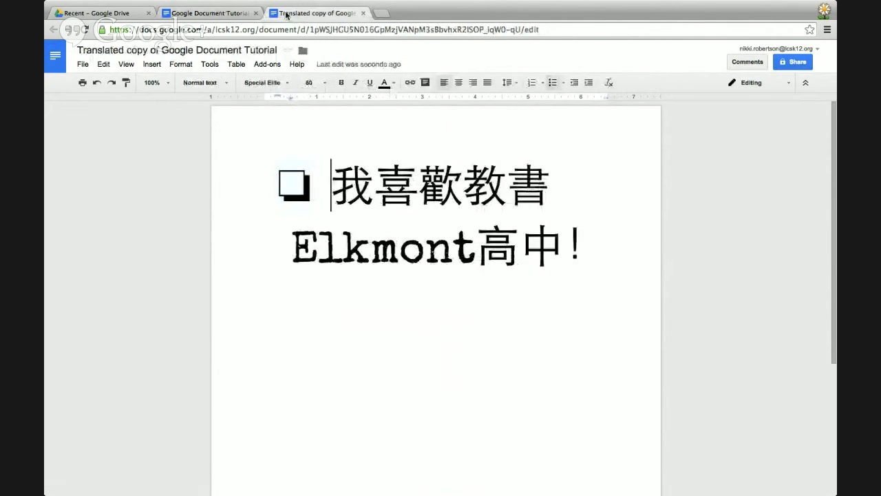
pyautogui.click(220, 12)
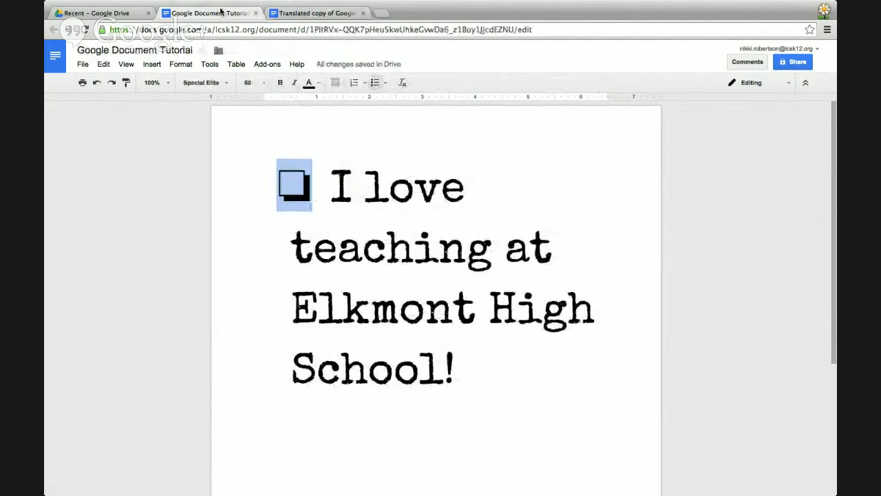
pyautogui.click(153, 65)
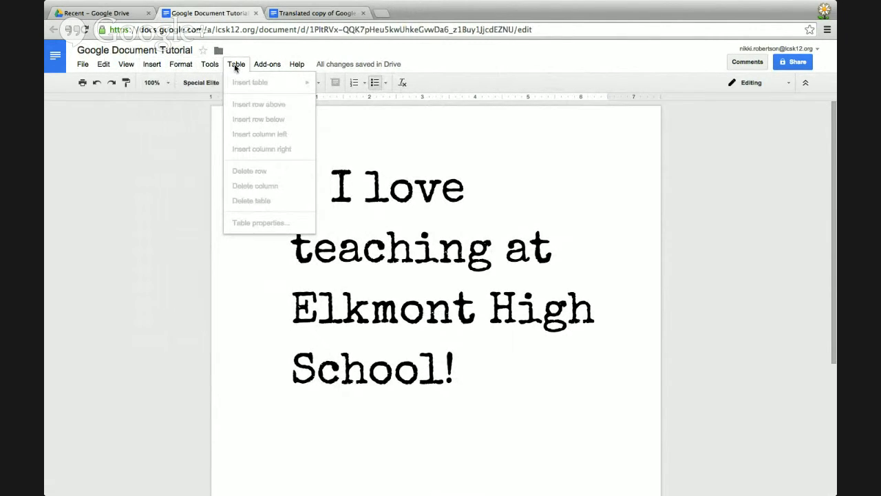
pyautogui.moveTo(269, 67)
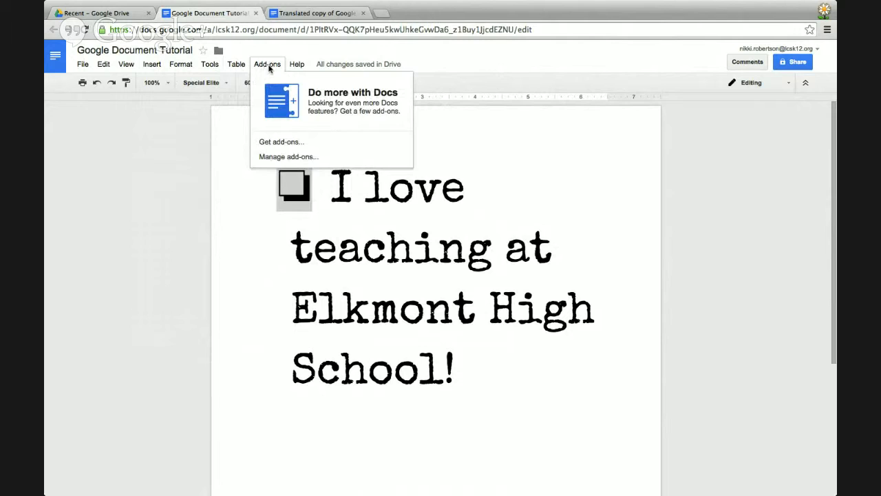
pyautogui.moveTo(298, 69)
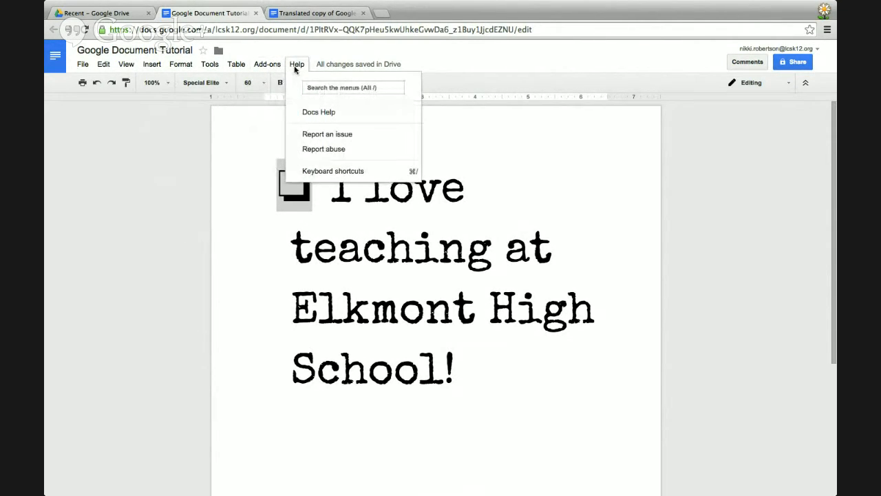
pyautogui.click(488, 66)
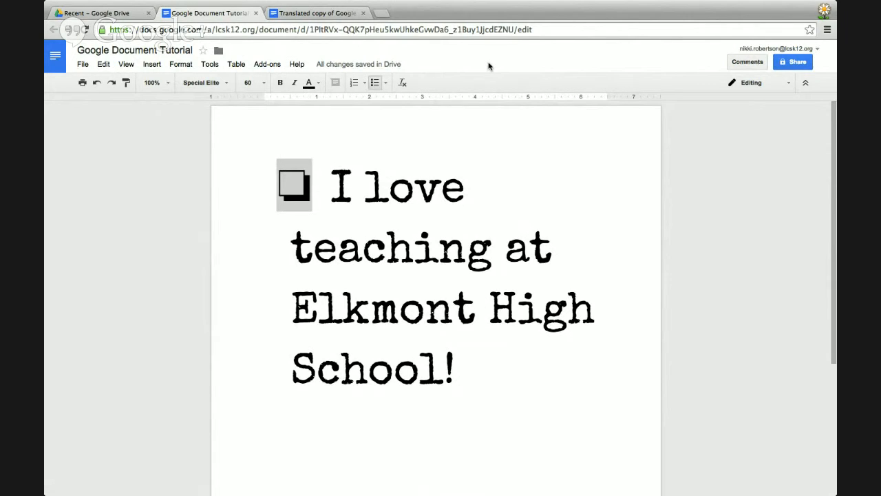
# Open the Share settings for Google Document Tutorial.
pyautogui.click(796, 64)
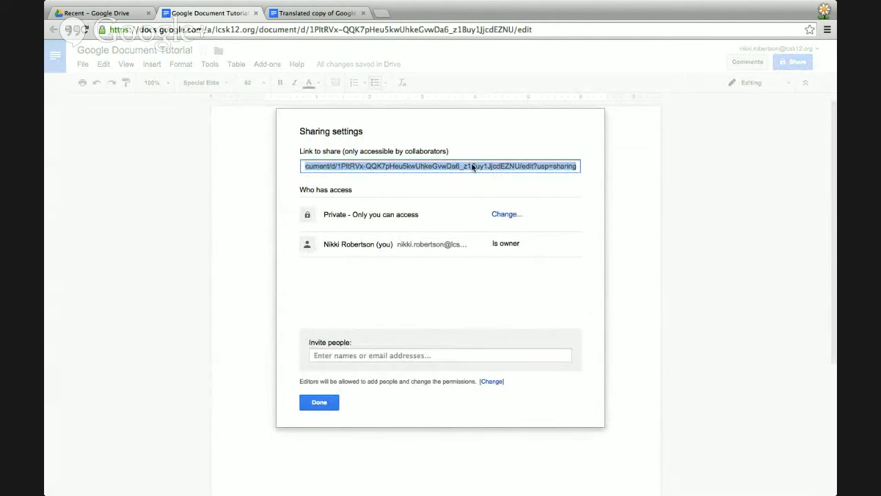
# Set link sharing to 'Anyone with the link' with Can view access and save it.
pyautogui.click(506, 216)
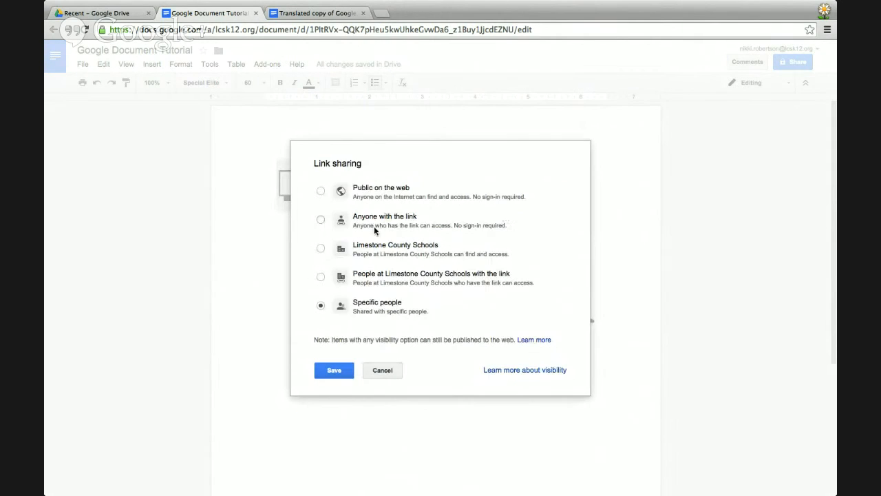
pyautogui.click(321, 220)
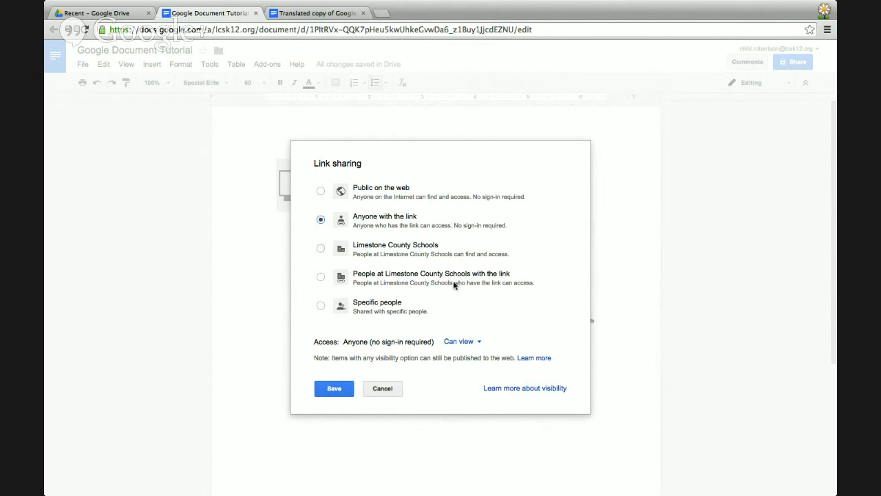
pyautogui.click(478, 342)
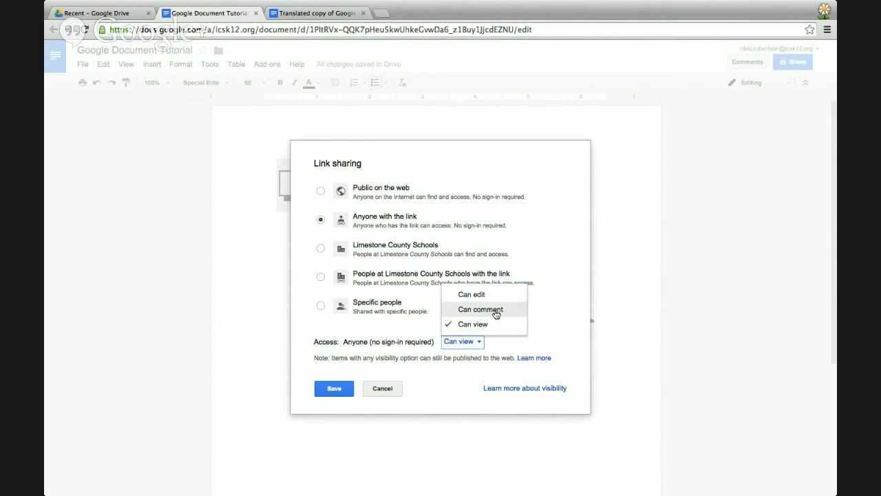
pyautogui.click(493, 314)
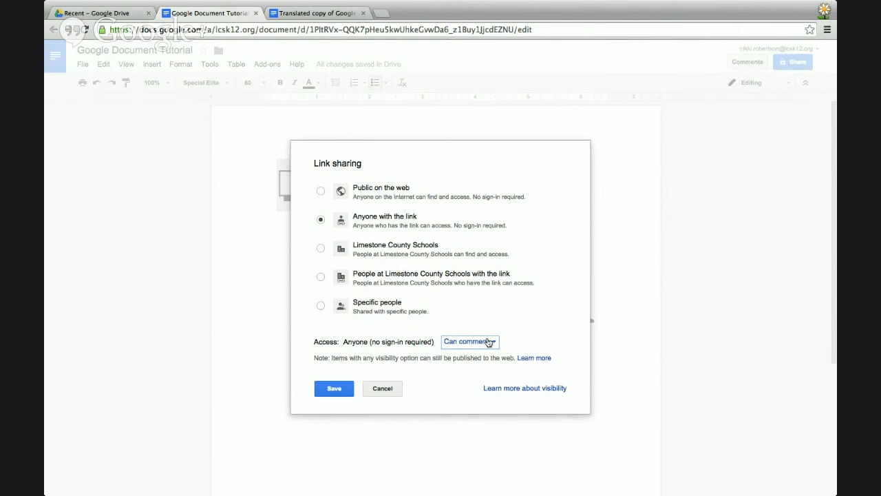
pyautogui.click(490, 342)
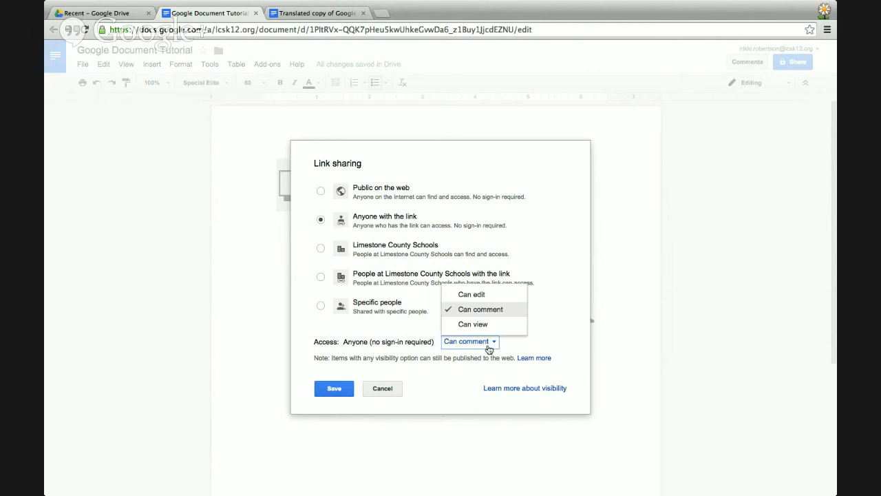
pyautogui.click(475, 296)
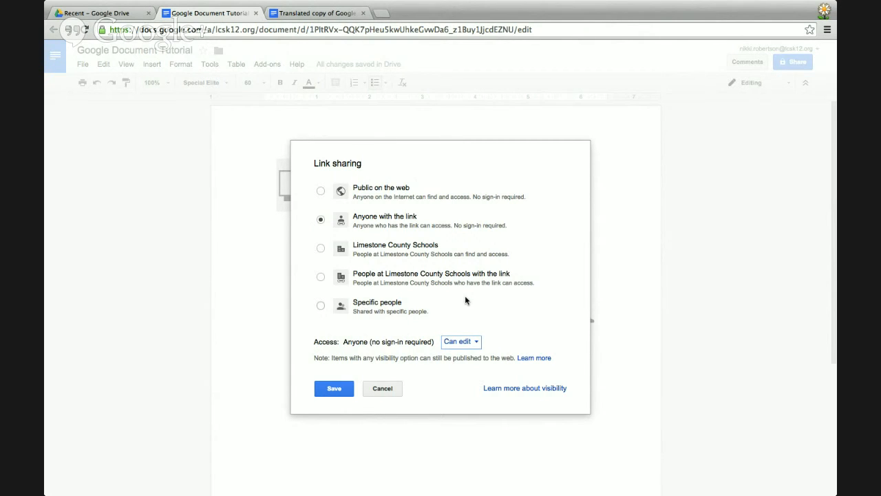
pyautogui.click(459, 342)
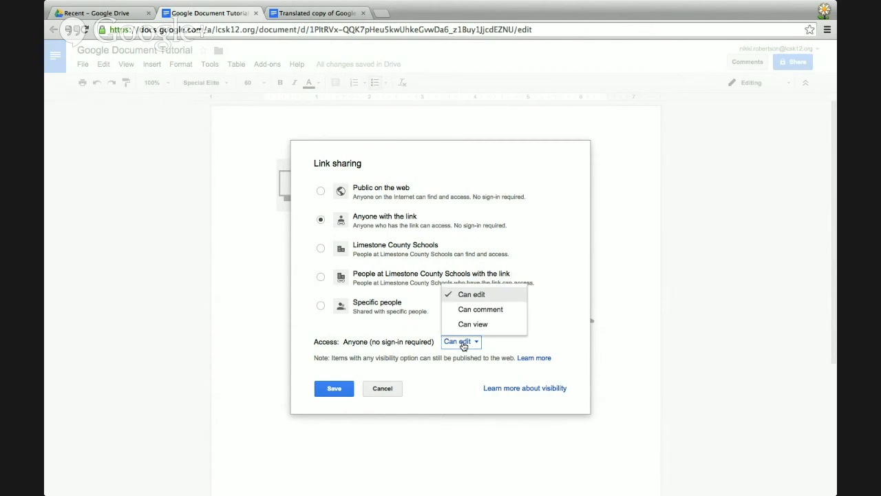
pyautogui.click(468, 327)
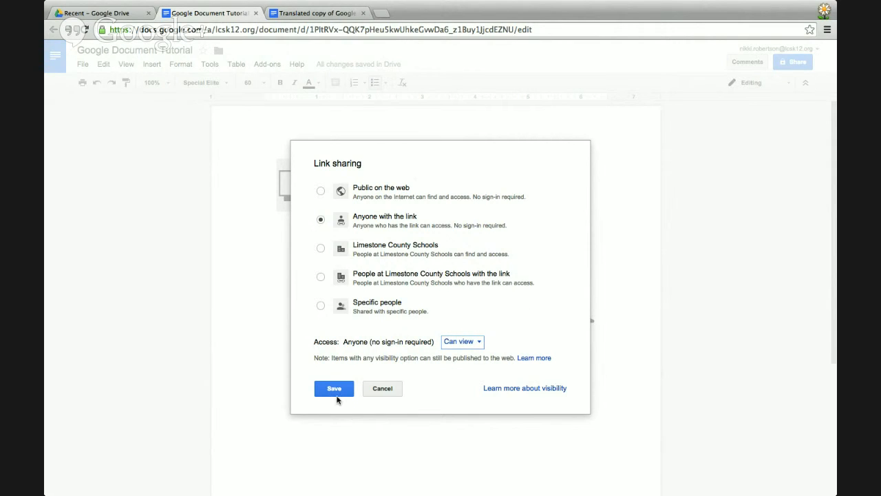
pyautogui.click(334, 389)
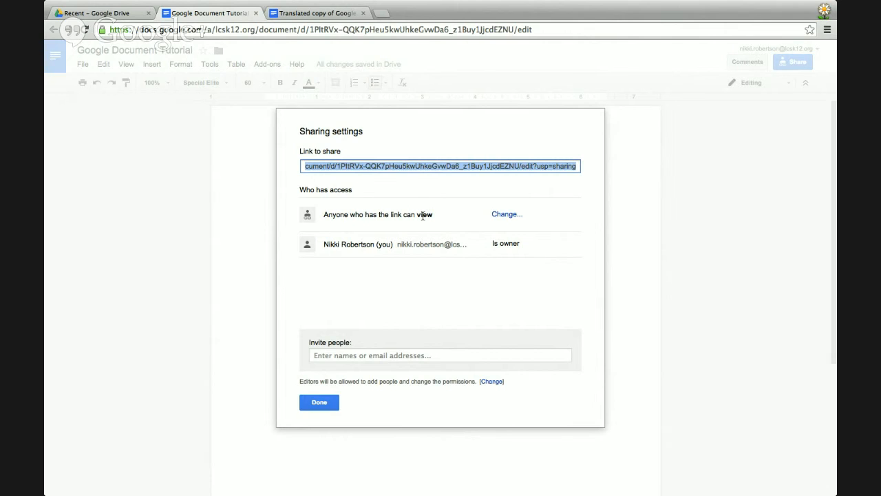
# Copy the share link, then restrict access back to Specific people and save.
pyautogui.rightClick(415, 167)
pyautogui.click(428, 208)
pyautogui.click(504, 216)
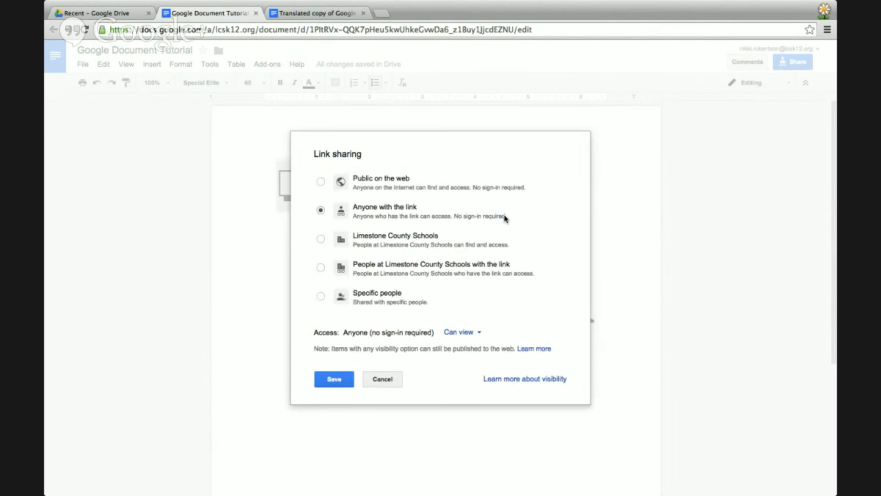
pyautogui.click(321, 297)
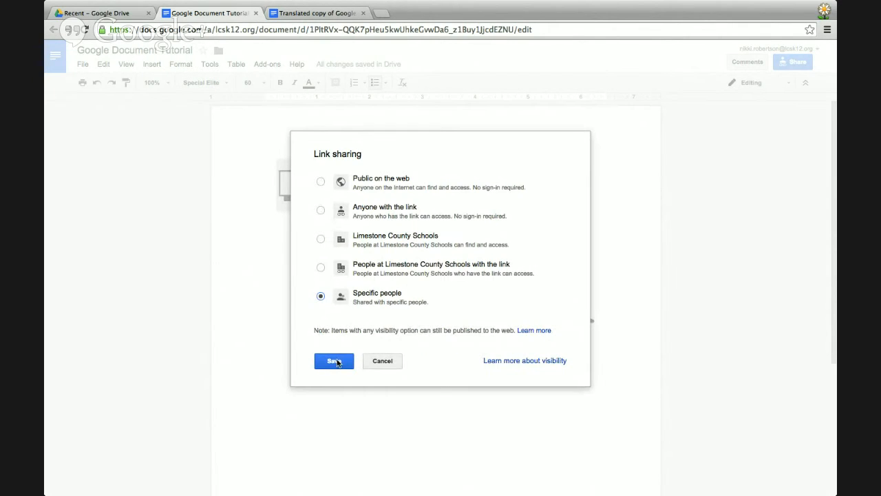
pyautogui.click(334, 362)
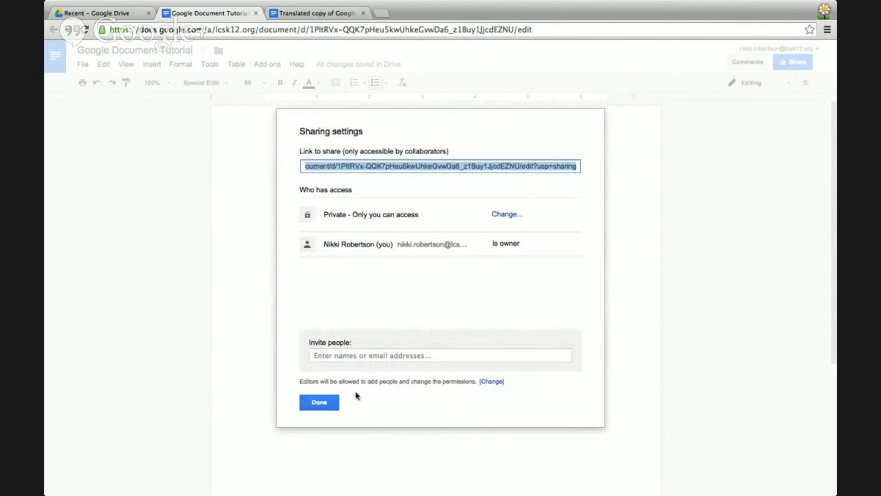
# Invite the suggested colleague's e-mail address with Can edit permission.
pyautogui.click(358, 353)
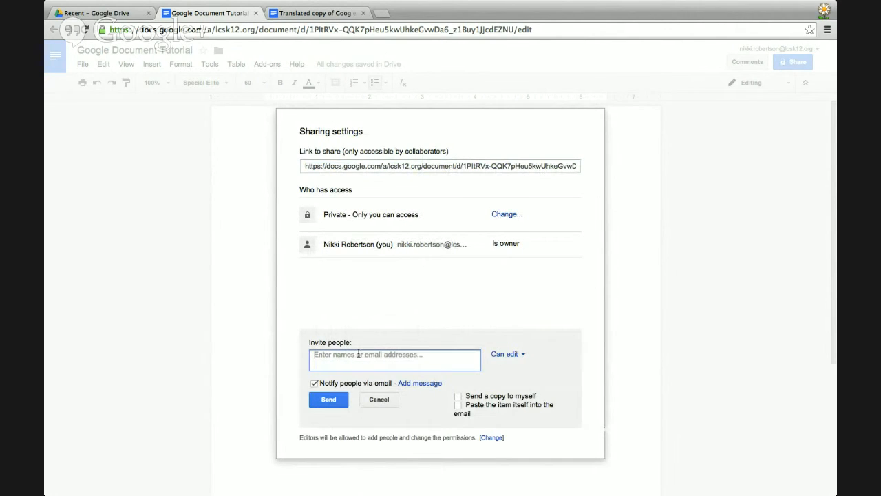
pyautogui.write('ga')
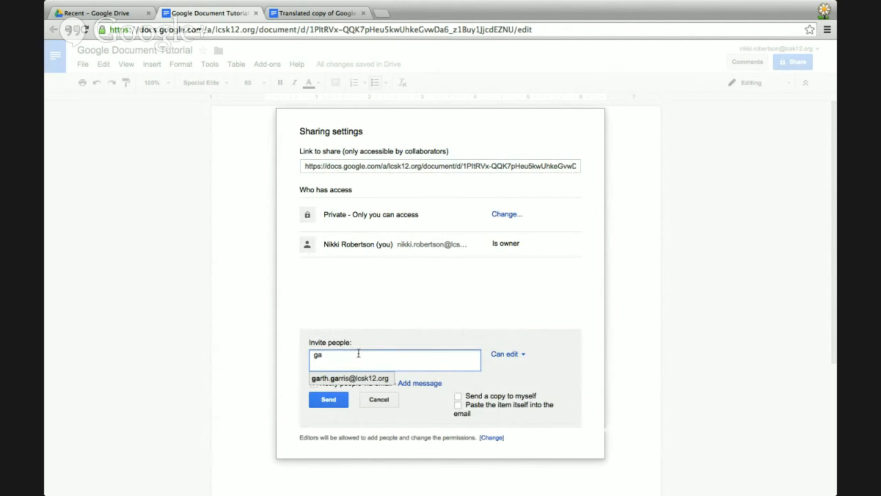
pyautogui.click(340, 380)
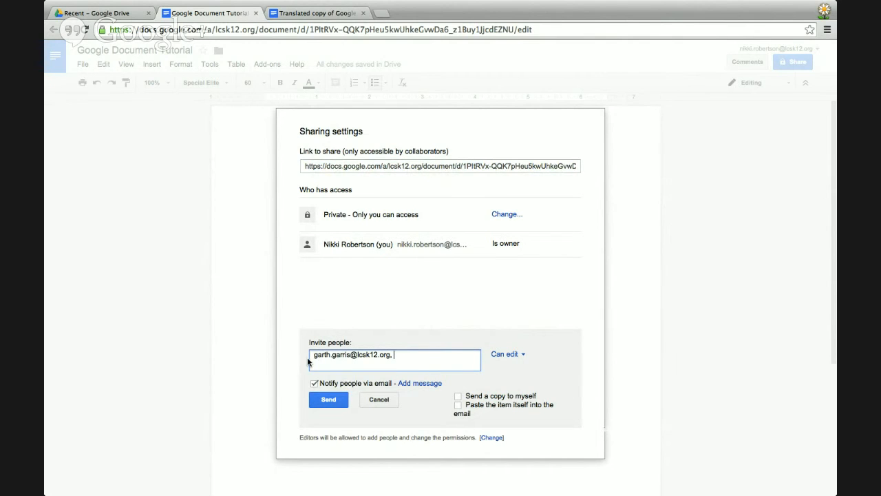
pyautogui.click(526, 359)
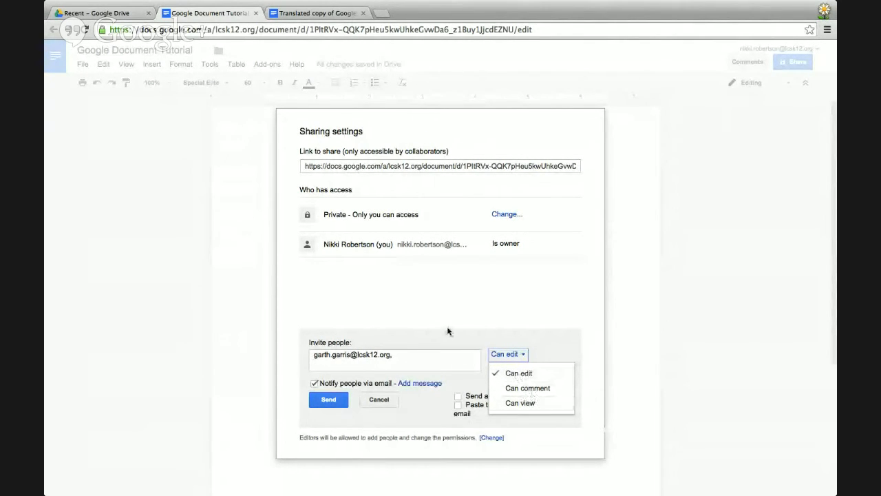
pyautogui.click(535, 347)
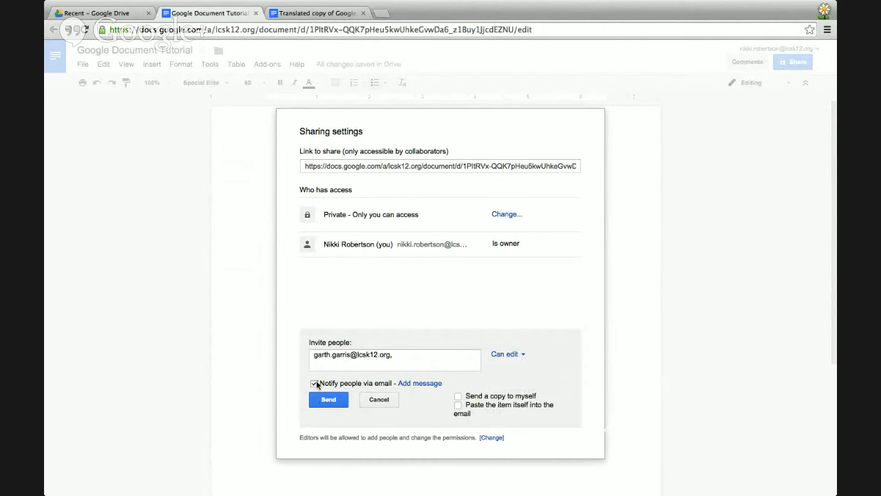
# Add the note 'This is just a demo document', then cancel the invitation unsent.
pyautogui.click(420, 385)
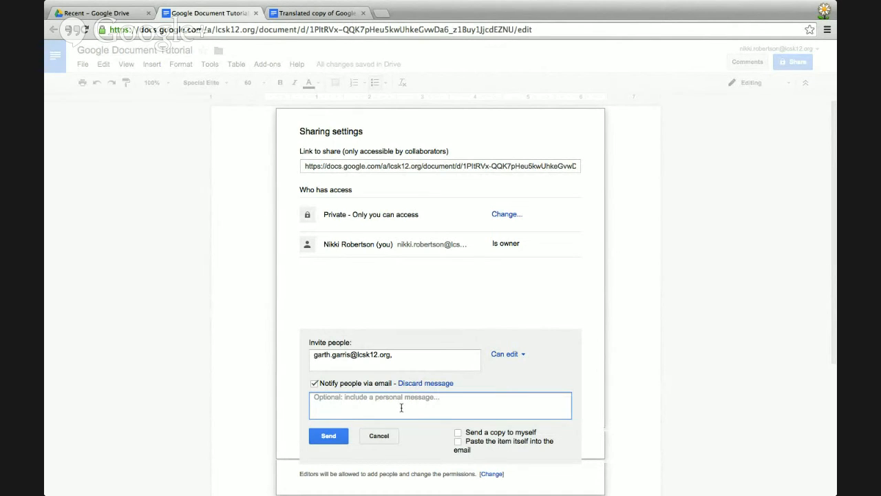
pyautogui.write('This is')
pyautogui.write('just a demo document')
pyautogui.click(392, 452)
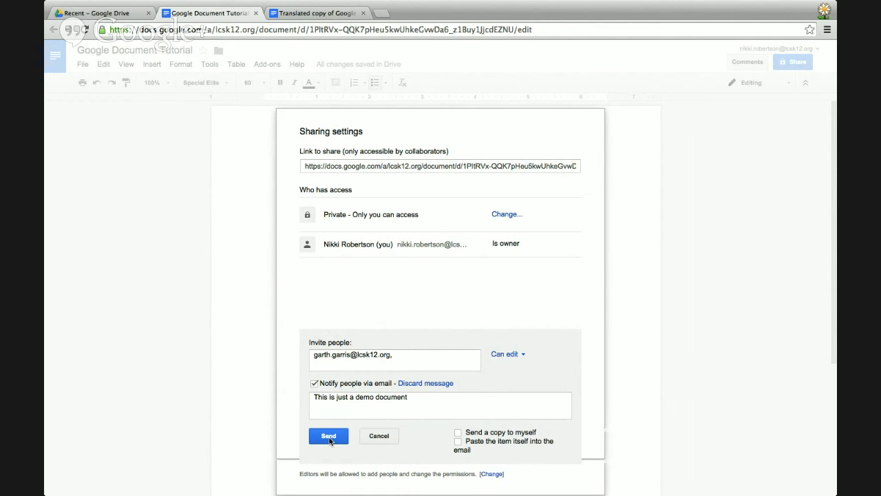
pyautogui.click(380, 436)
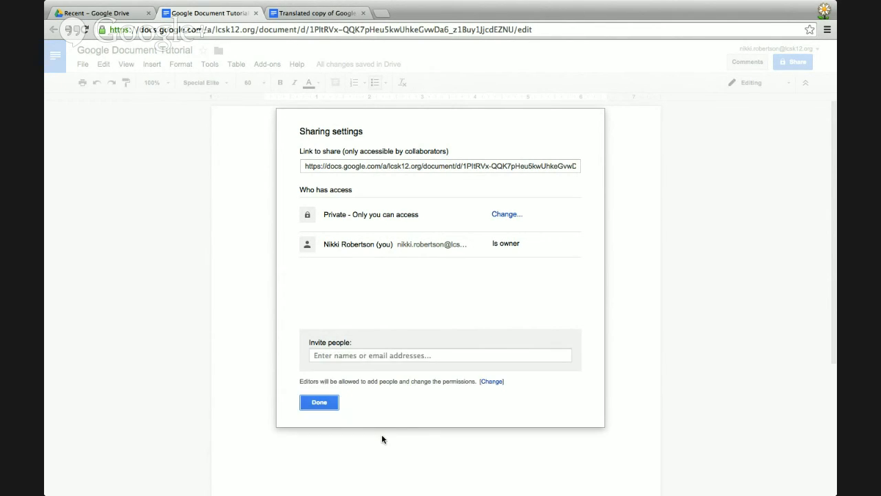
# Close sharing settings and both document tabs, then switch to the broadcast window and stop screensharing.
pyautogui.click(320, 402)
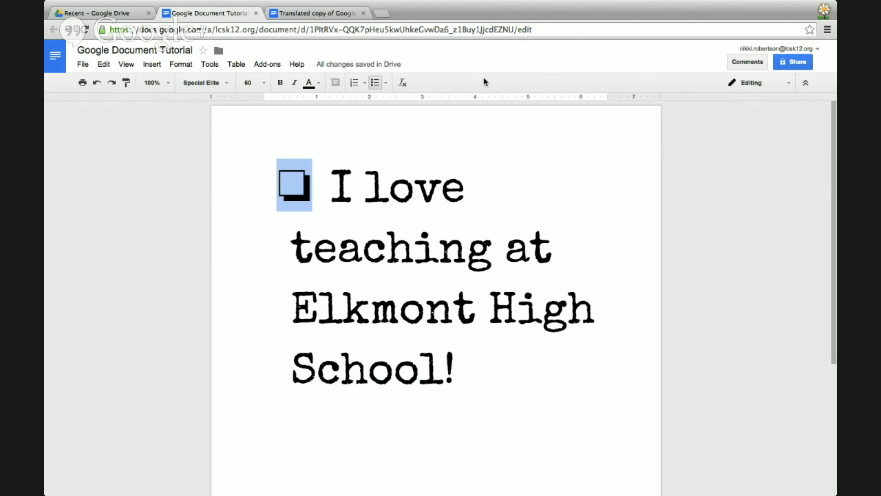
pyautogui.click(364, 14)
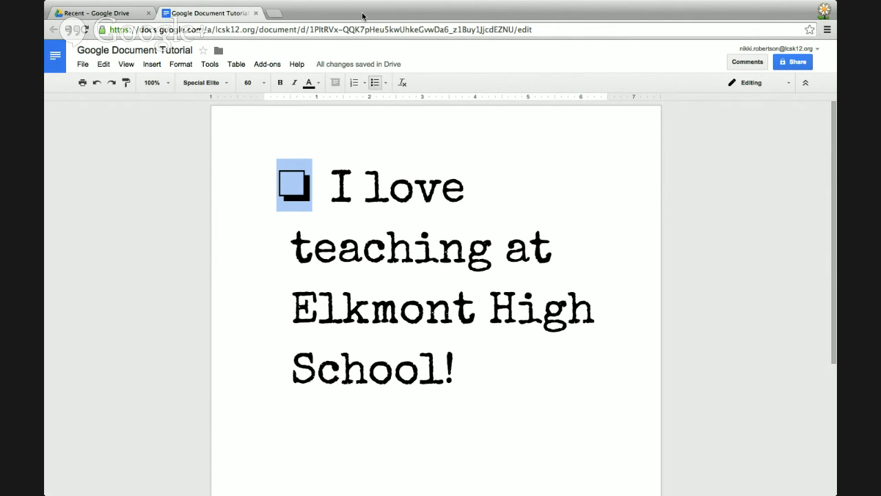
pyautogui.click(255, 14)
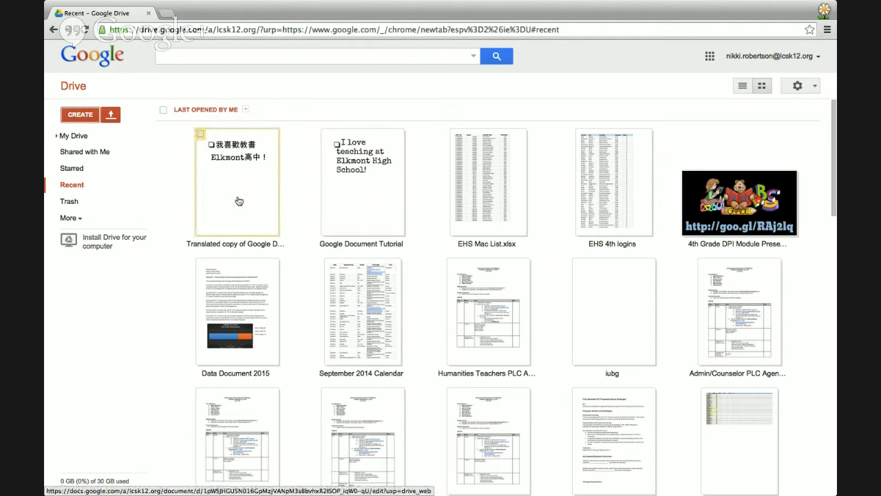
pyautogui.hotkey('ctrl', 'Right')
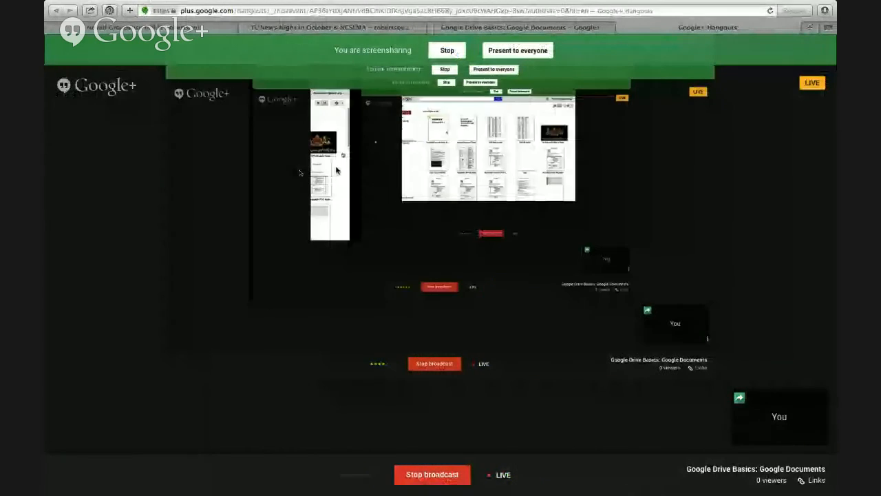
pyautogui.click(60, 84)
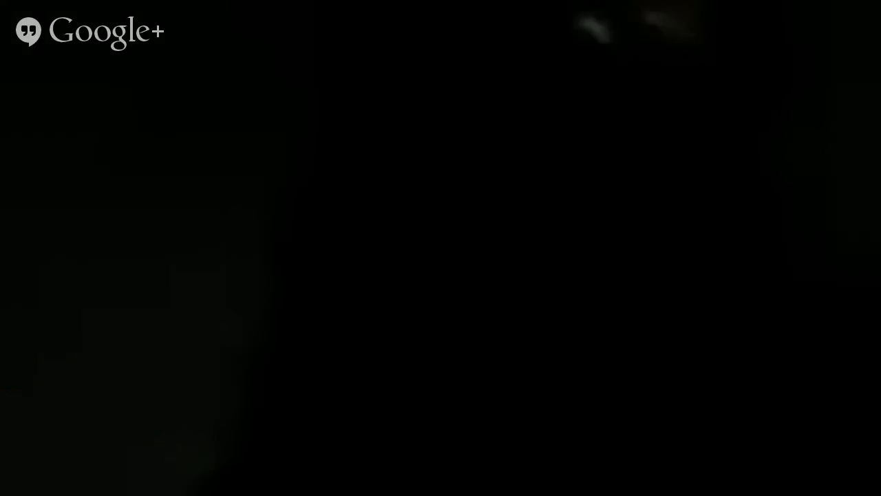